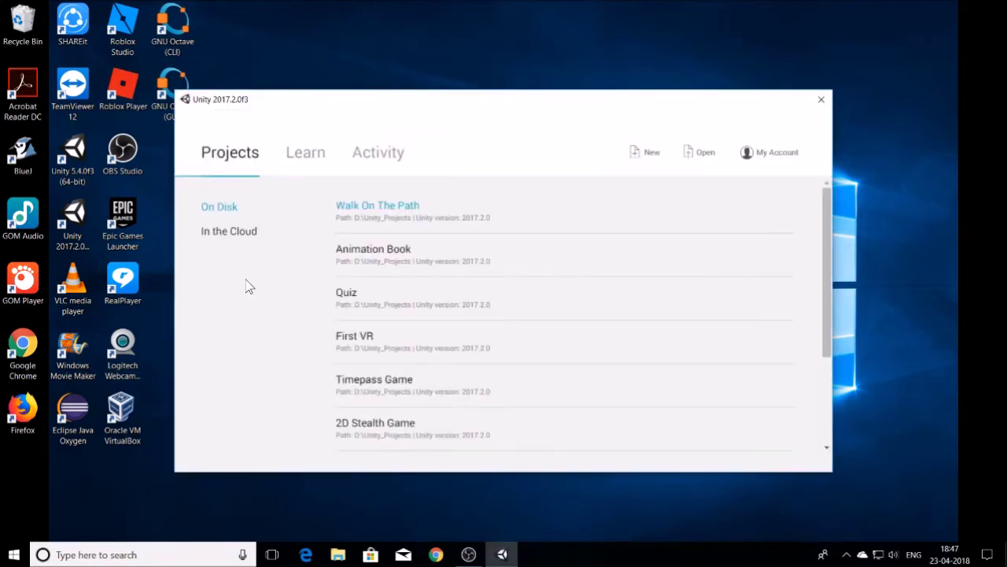
Step: Create a new 3D project named Tutorial1 in the D:\Unity_Projects folder
{"action": "left_click", "coordinate": [645, 152]}
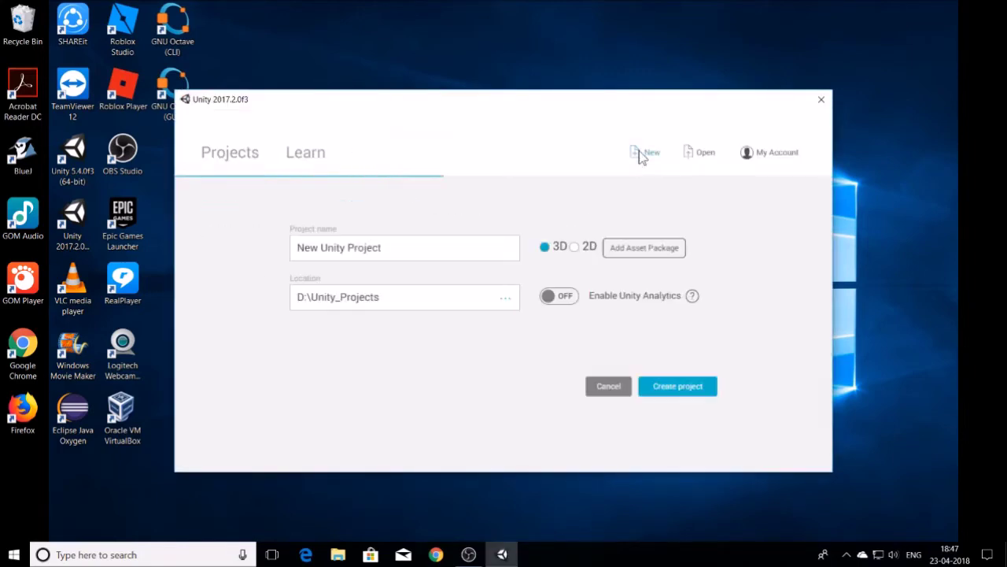
{"action": "left_click_drag", "start_coordinate": [463, 244], "coordinate": [232, 251]}
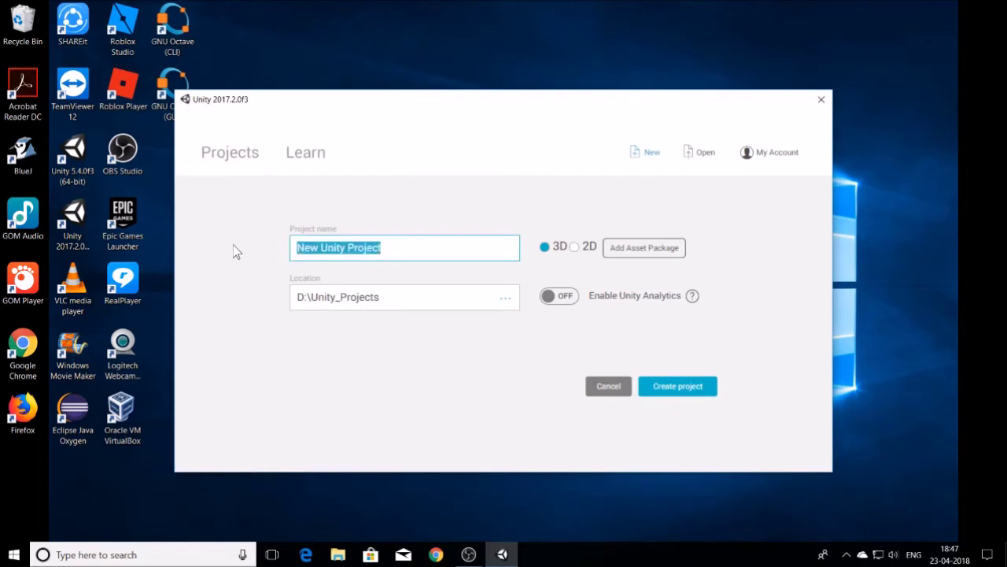
{"action": "type", "text": "Tutorial1"}
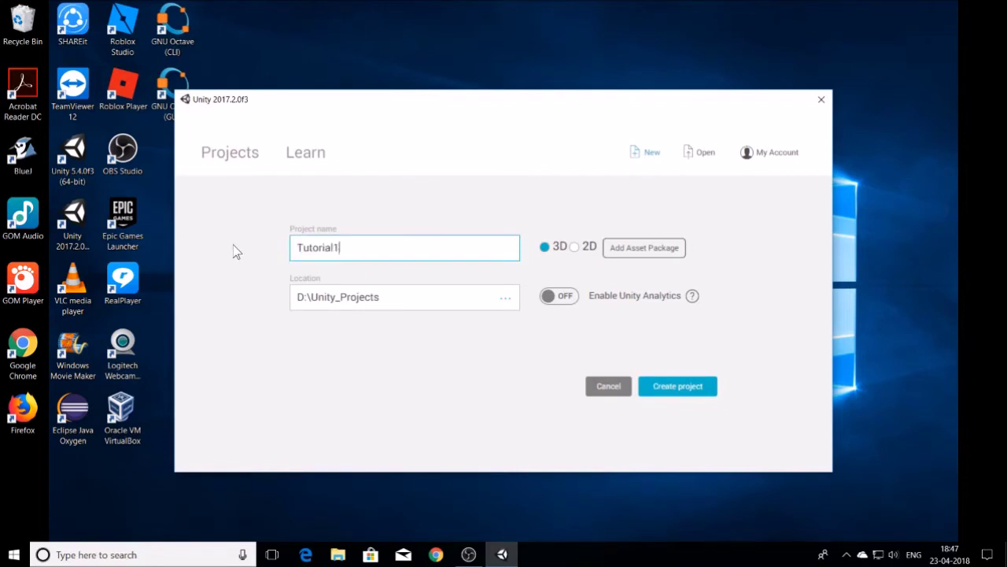
{"action": "left_click", "coordinate": [506, 297]}
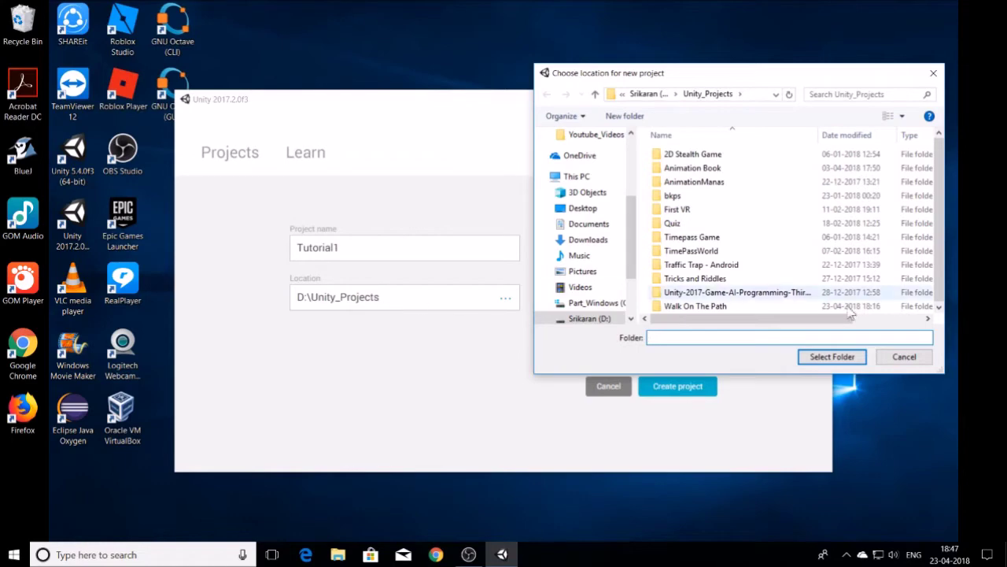
{"action": "left_click", "coordinate": [832, 356]}
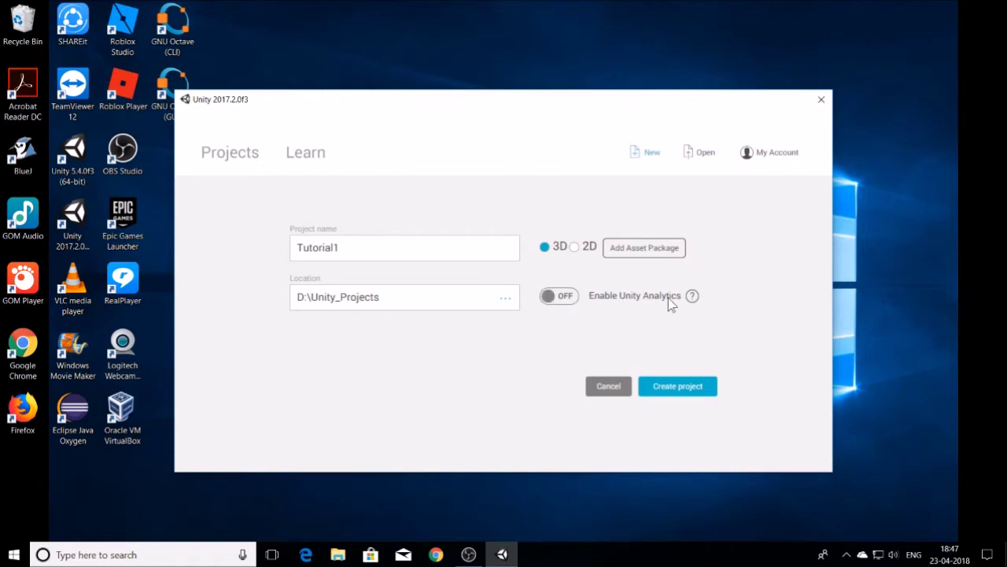
{"action": "left_click", "coordinate": [674, 395]}
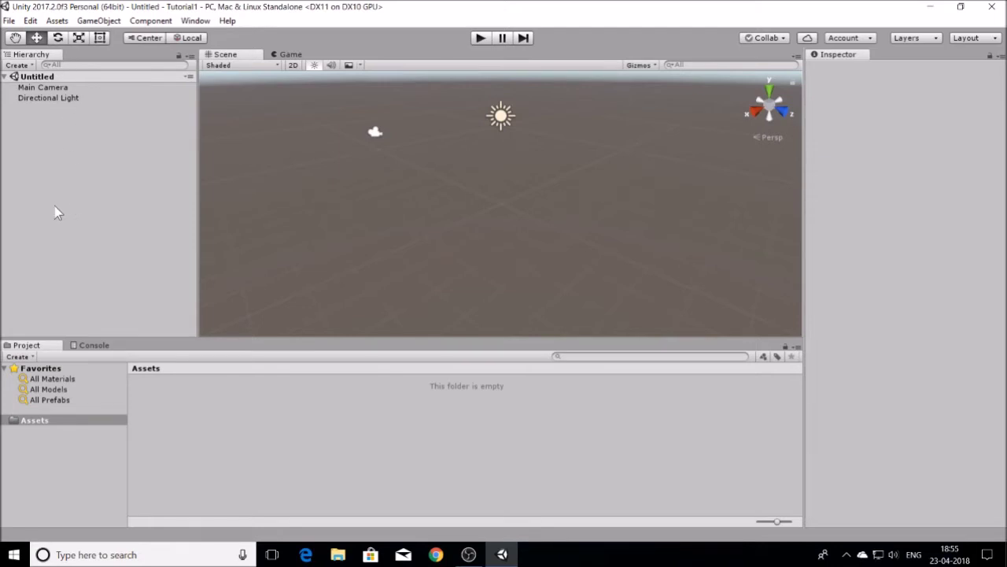
{"action": "left_click", "coordinate": [65, 87]}
{"action": "left_click", "coordinate": [65, 99]}
{"action": "right_click", "coordinate": [172, 403]}
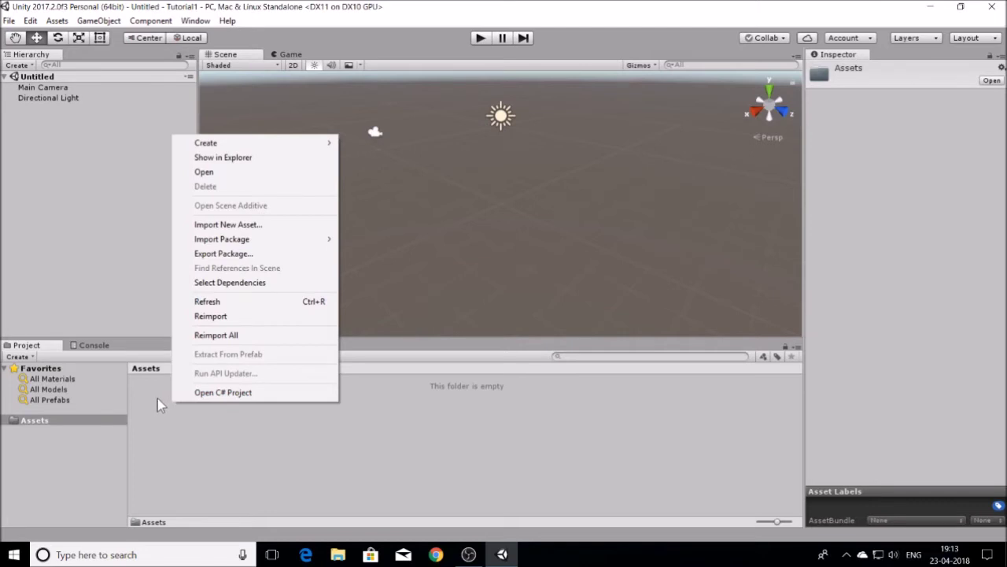
{"action": "left_click", "coordinate": [150, 384]}
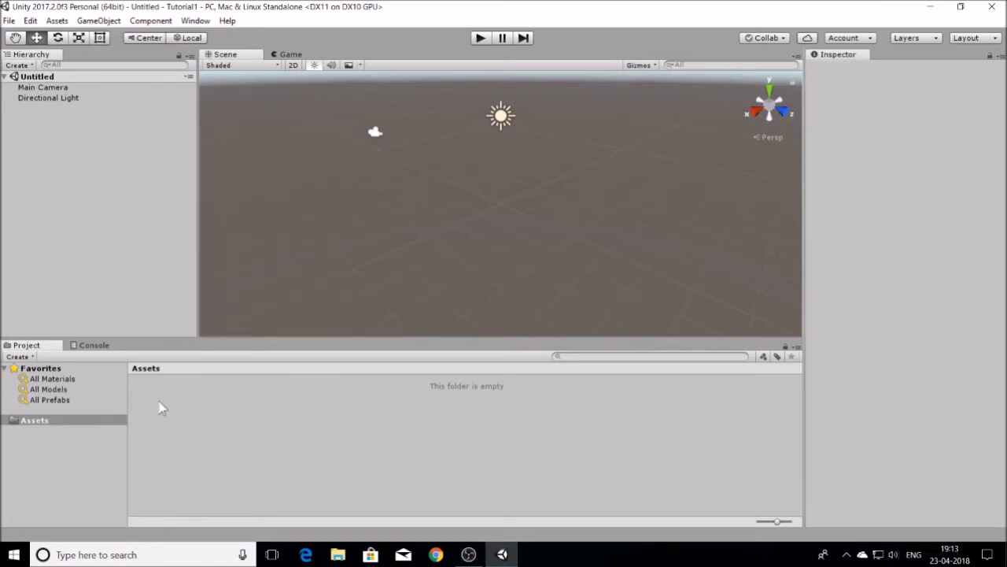
Step: Create a folder named Scripts in the project's Assets folder
{"action": "left_click", "coordinate": [48, 421]}
{"action": "right_click", "coordinate": [201, 402]}
{"action": "mouse_move", "coordinate": [309, 145]}
{"action": "left_click", "coordinate": [415, 143]}
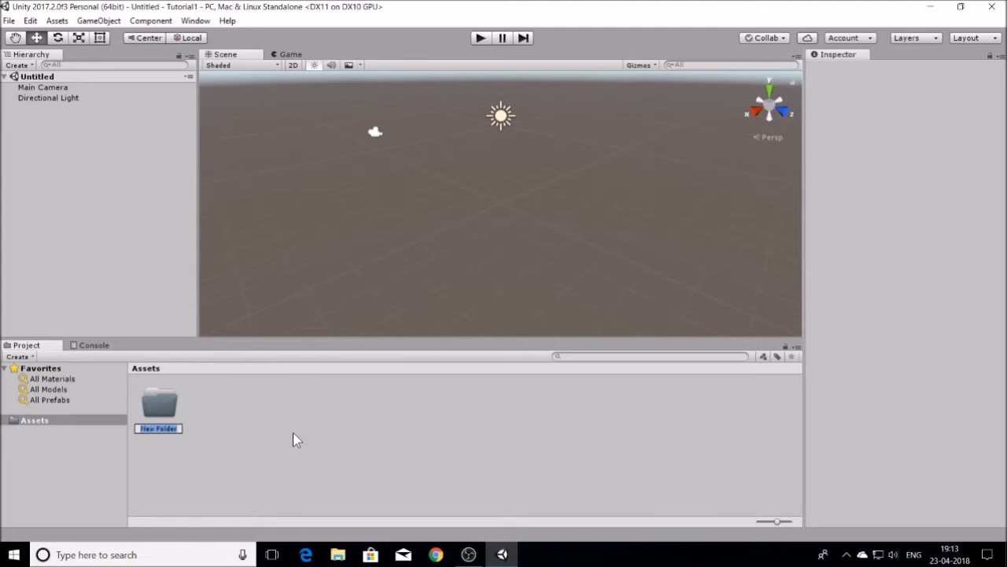
{"action": "type", "text": "Scripts"}
{"action": "key", "text": "Return"}
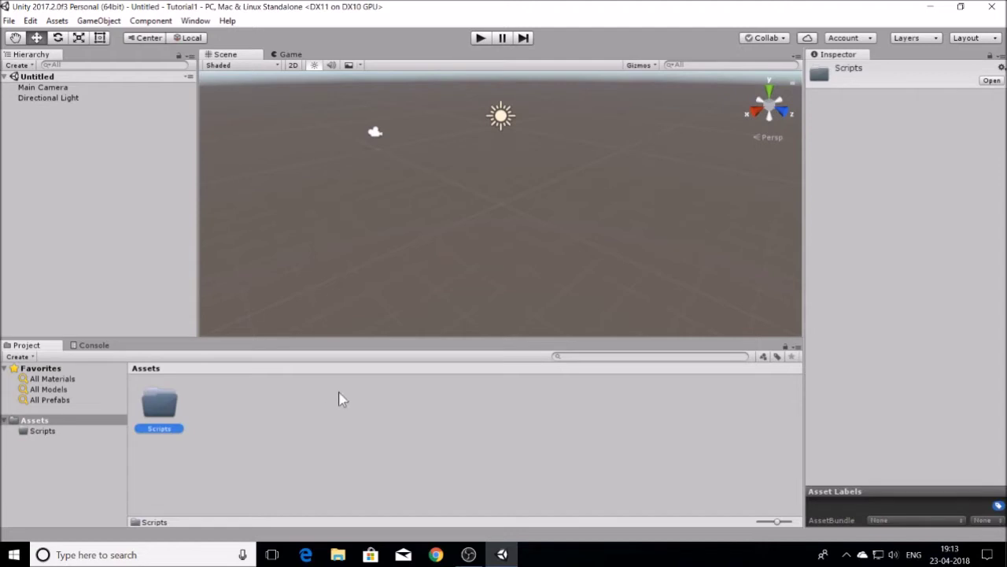
{"action": "left_click", "coordinate": [50, 419]}
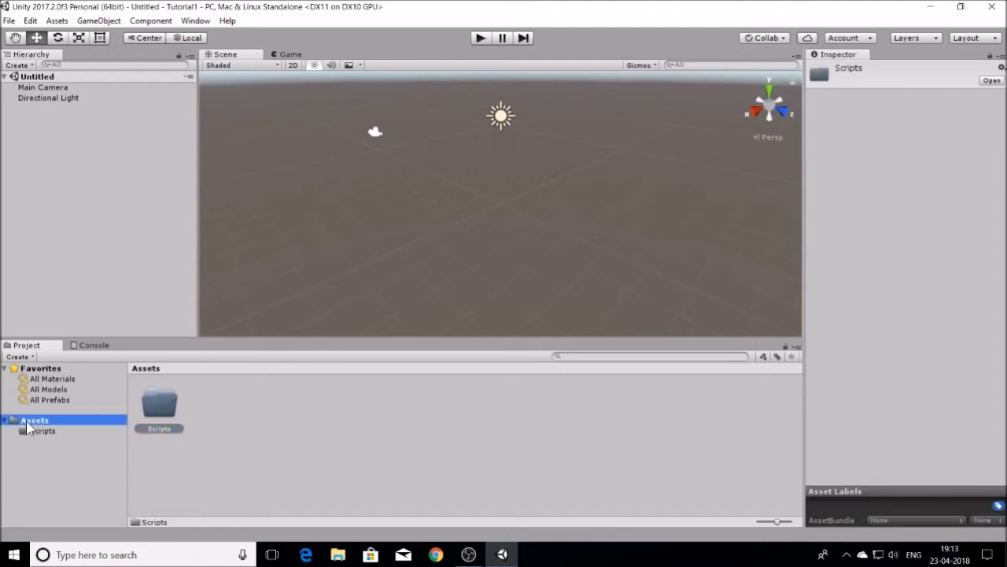
{"action": "right_click", "coordinate": [30, 421]}
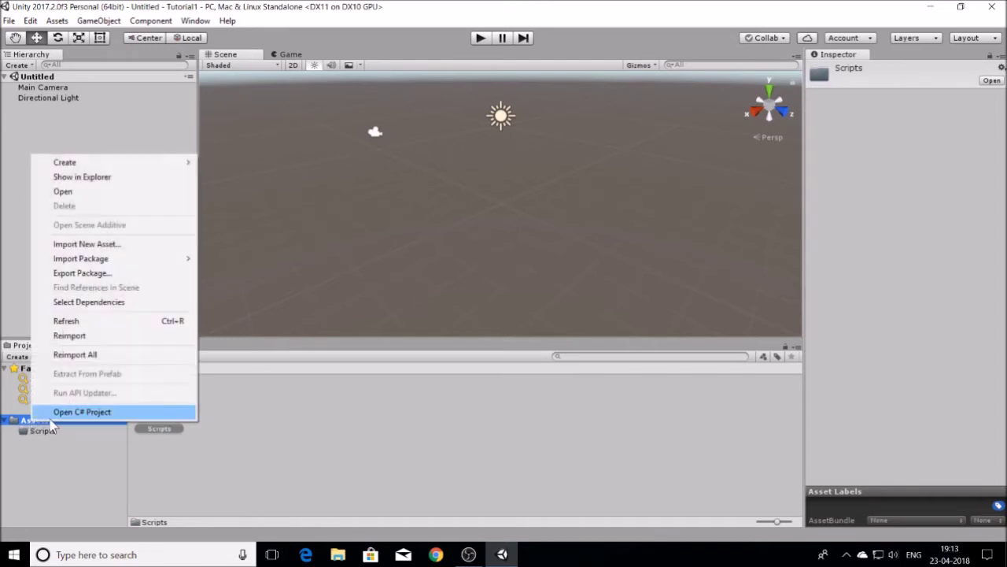
{"action": "mouse_move", "coordinate": [110, 163]}
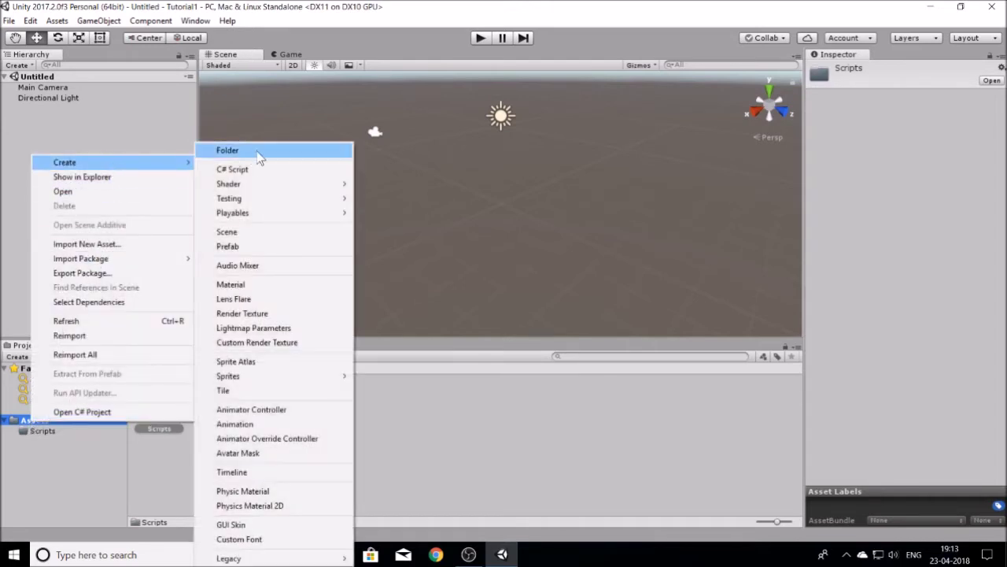
{"action": "left_click", "coordinate": [531, 453]}
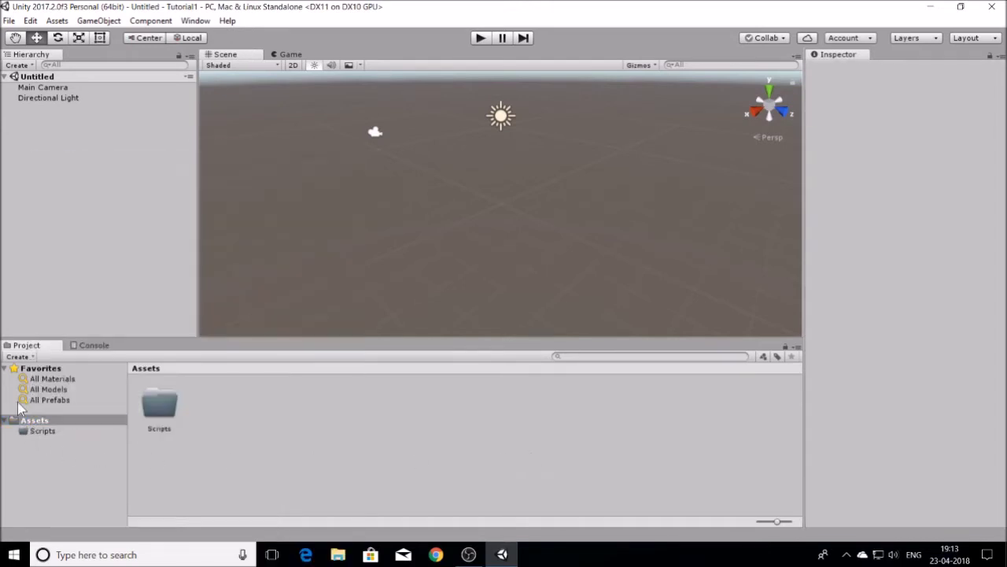
Step: Create a second folder in Assets, keeping the default name New Folder
{"action": "left_click", "coordinate": [23, 358]}
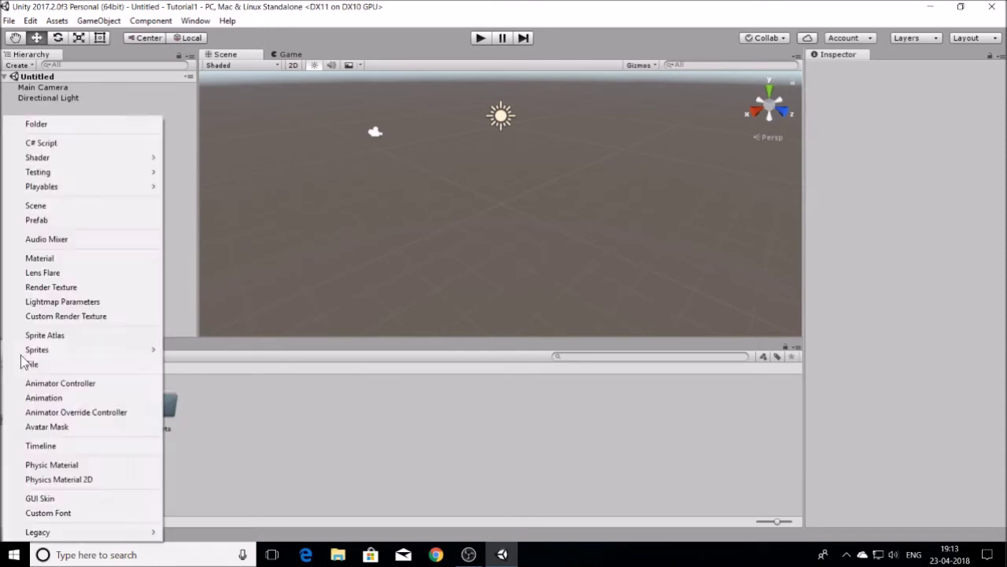
{"action": "left_click", "coordinate": [52, 123]}
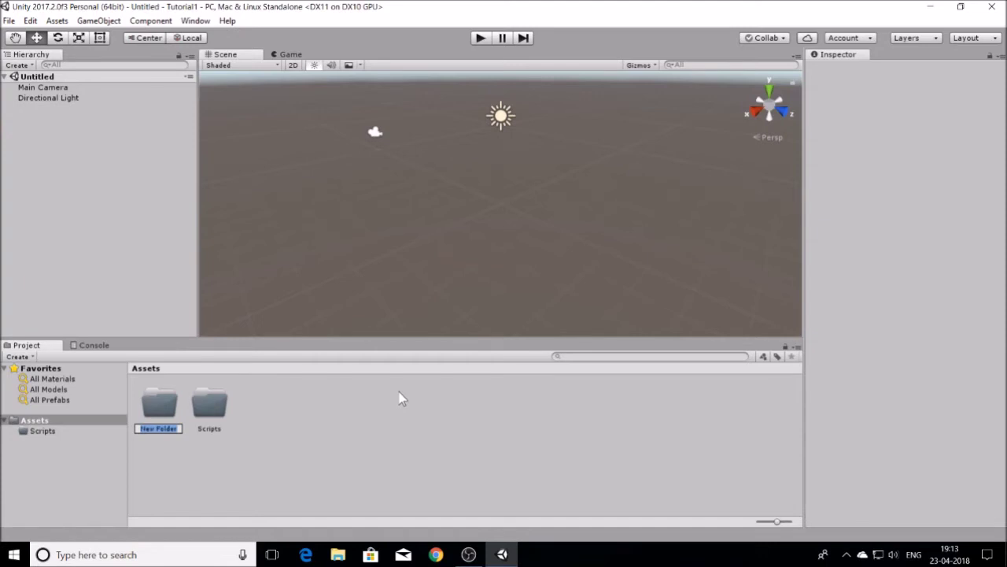
{"action": "key", "text": "Return"}
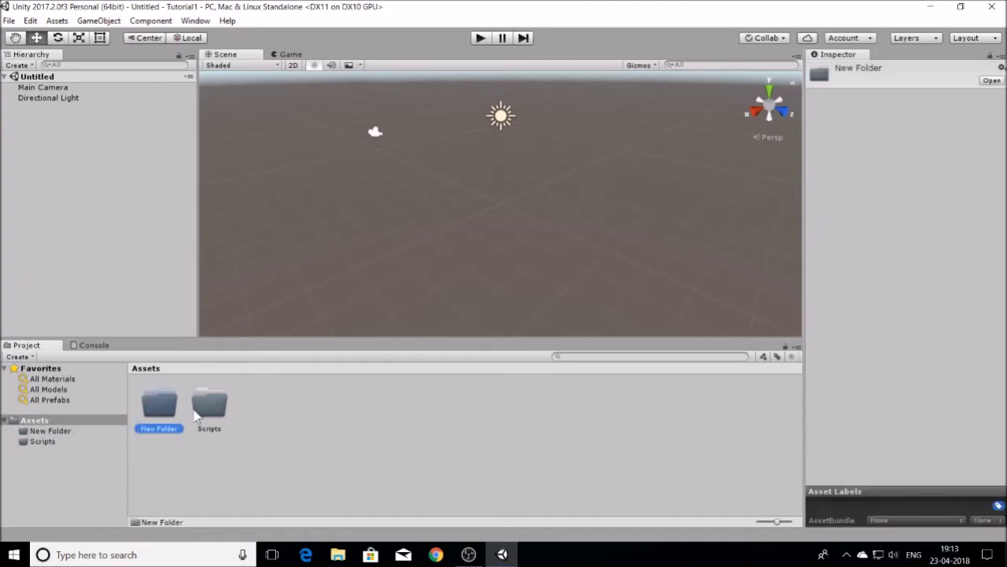
Step: Switch to File Explorer, look at the contents of D:\Unity_Projects\Tutorial1\Assets, and return to the Unity editor
{"action": "left_click", "coordinate": [338, 555]}
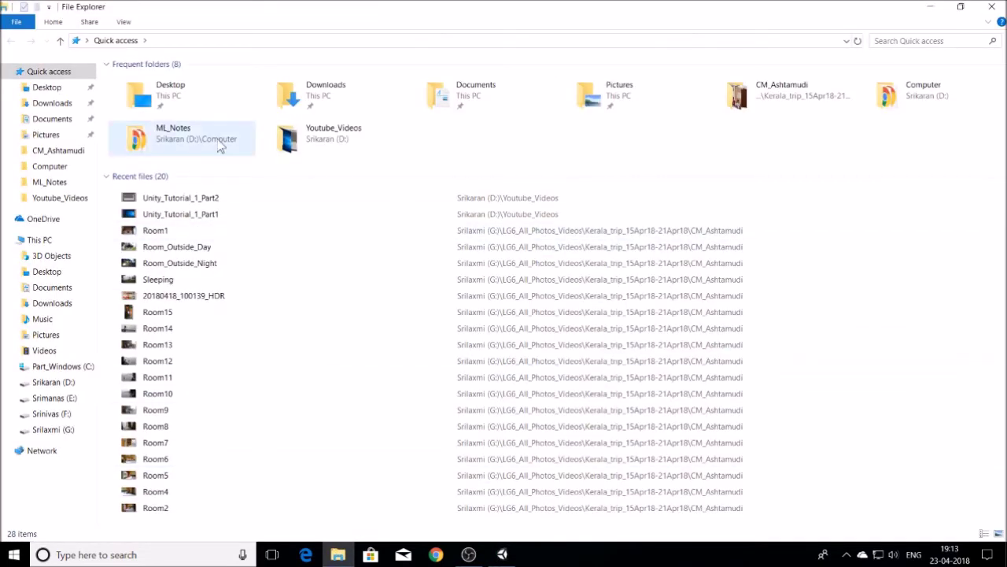
{"action": "left_click", "coordinate": [69, 383]}
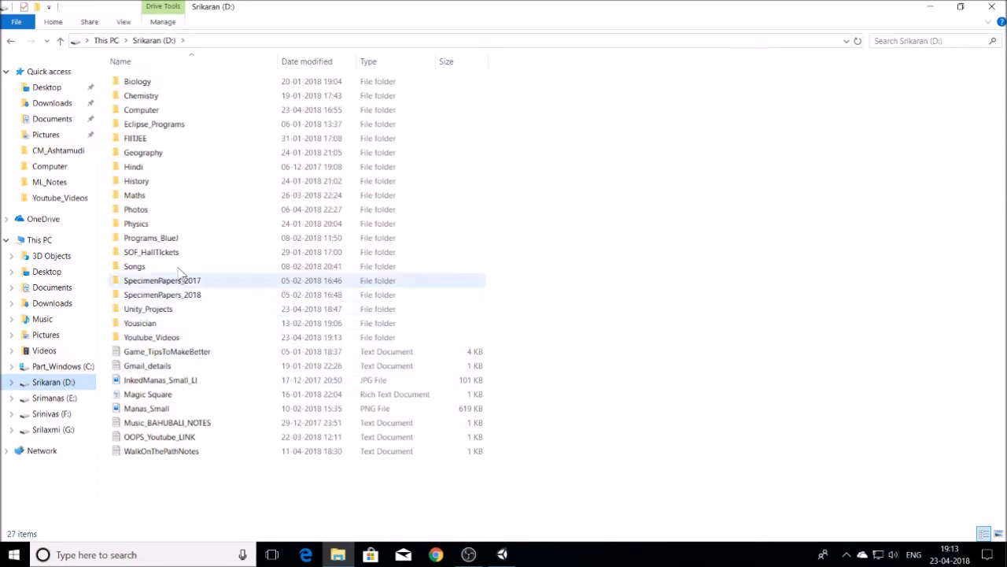
{"action": "double_click", "coordinate": [157, 308]}
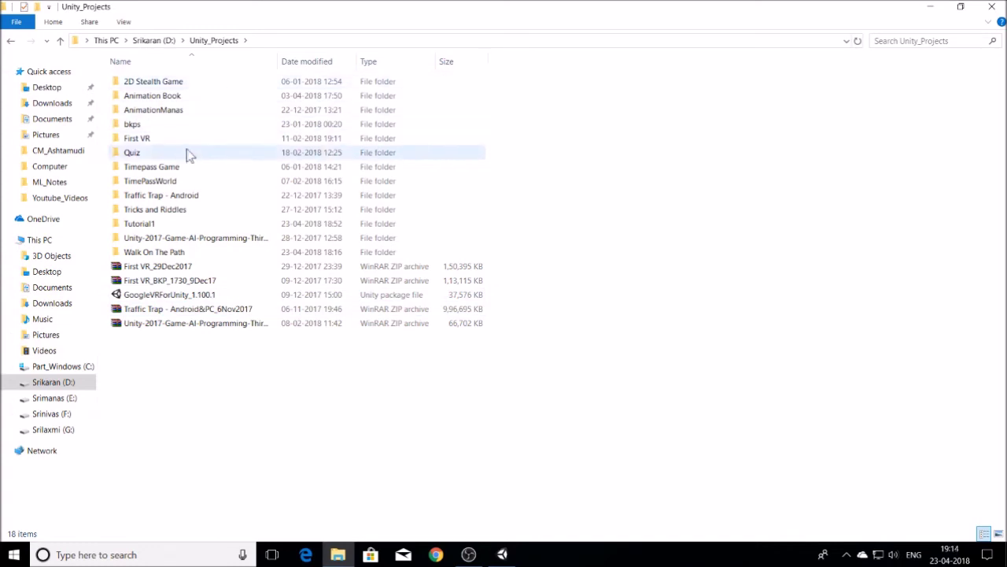
{"action": "left_click", "coordinate": [166, 226]}
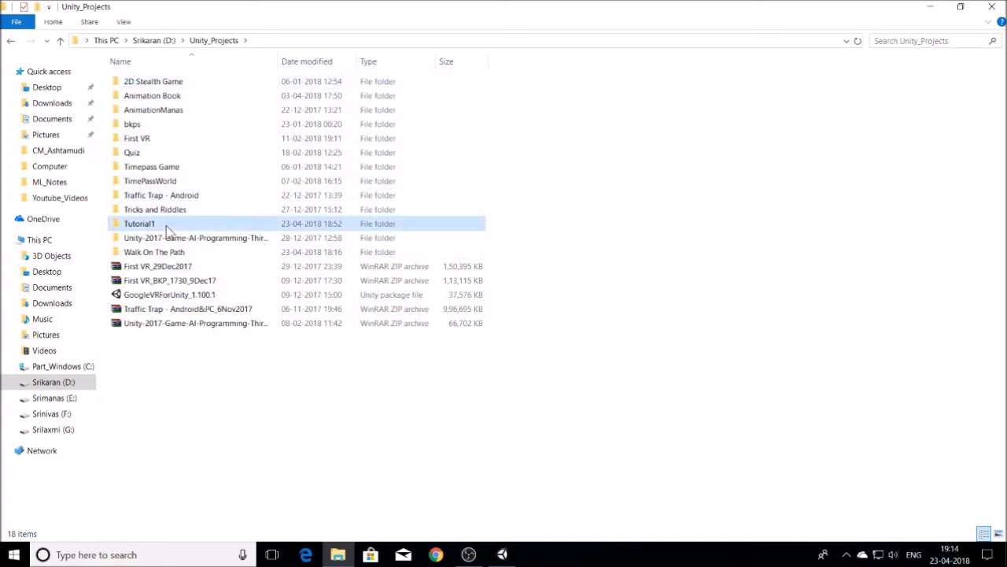
{"action": "double_click", "coordinate": [166, 227]}
{"action": "double_click", "coordinate": [154, 88]}
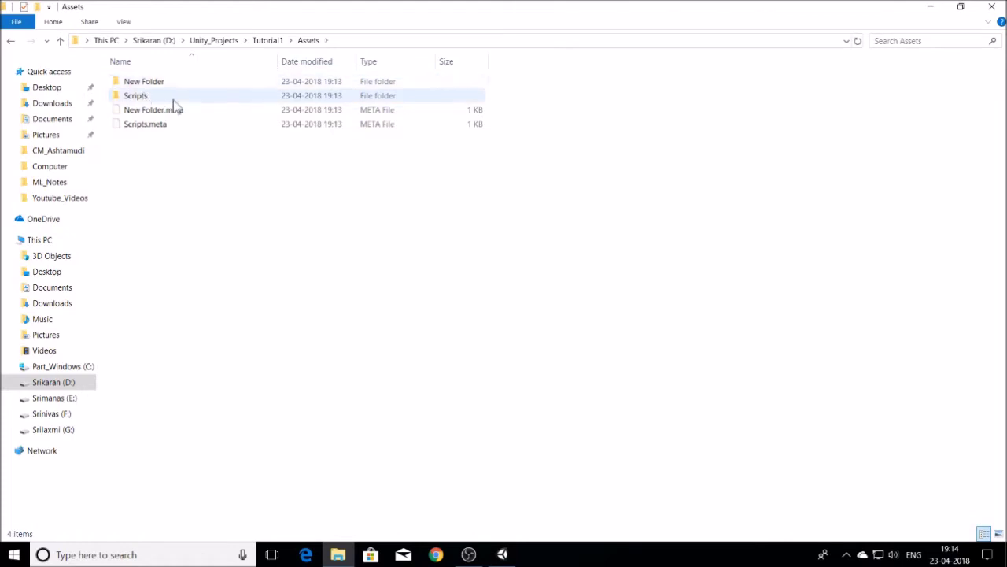
{"action": "key", "text": "alt+Tab"}
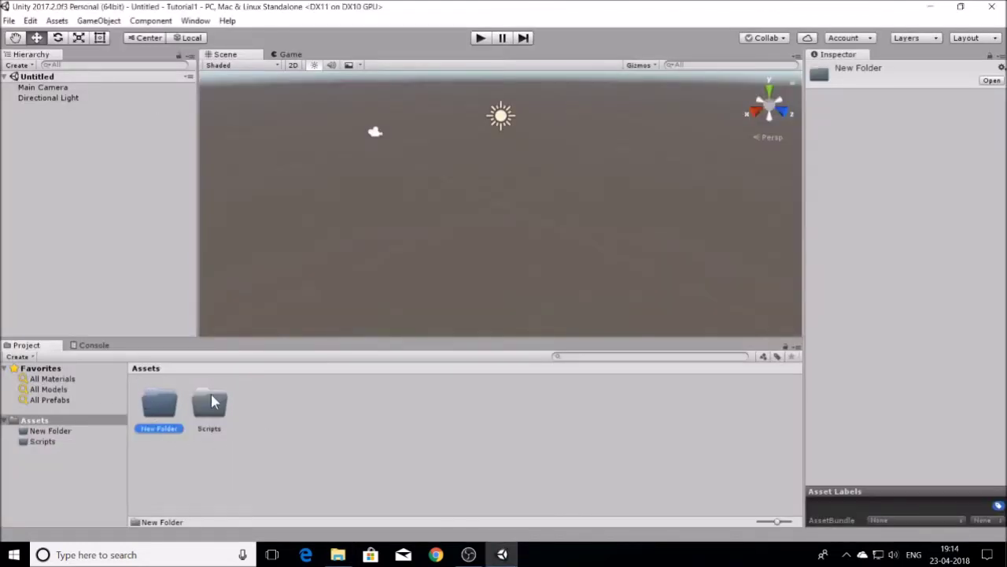
{"action": "key", "text": "alt+Tab"}
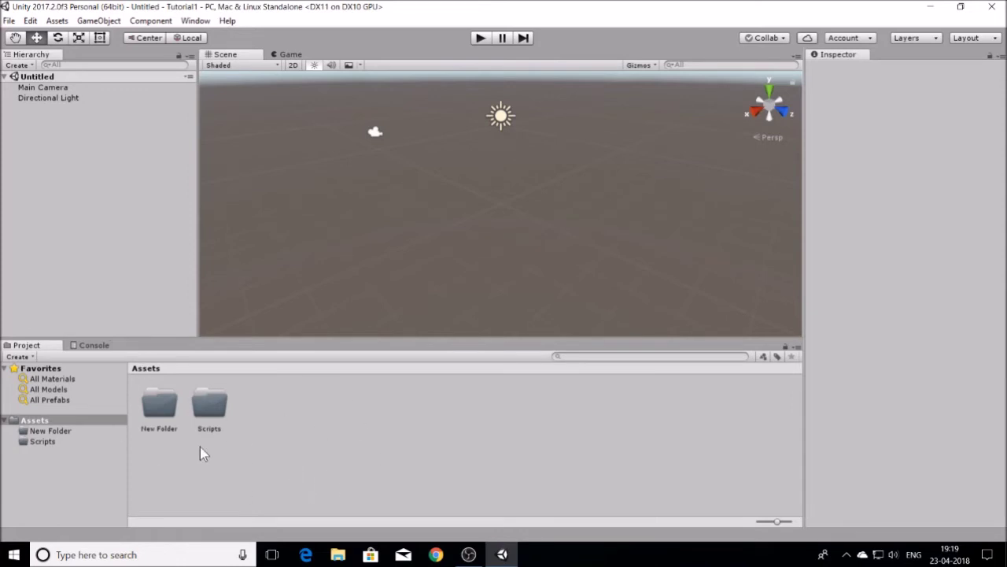
Step: Create a material and a prefab in the Assets folder, keeping the default names New Material and New Prefab
{"action": "left_click", "coordinate": [28, 356]}
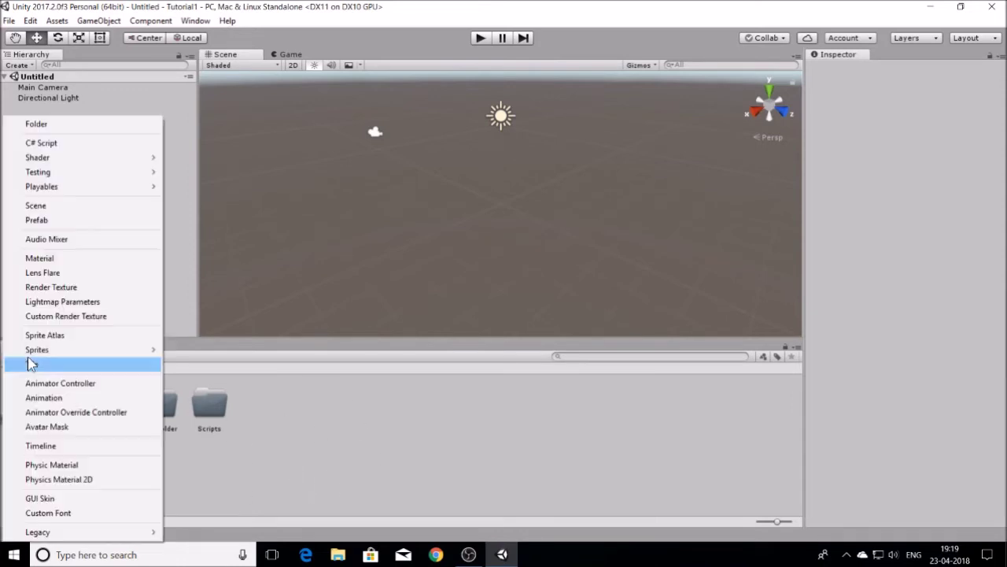
{"action": "left_click", "coordinate": [65, 260]}
{"action": "key", "text": "Return"}
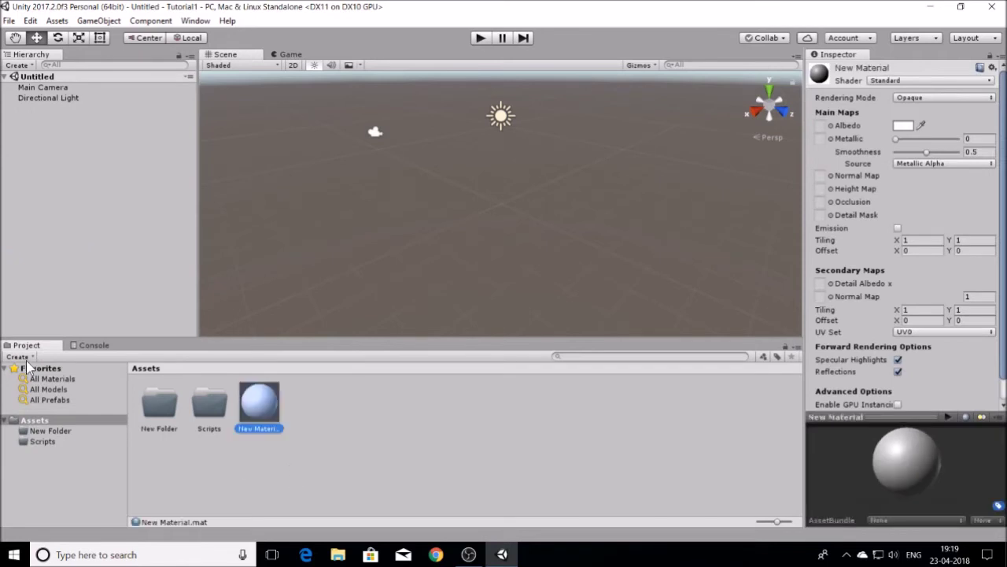
{"action": "left_click", "coordinate": [17, 356]}
{"action": "left_click", "coordinate": [54, 224]}
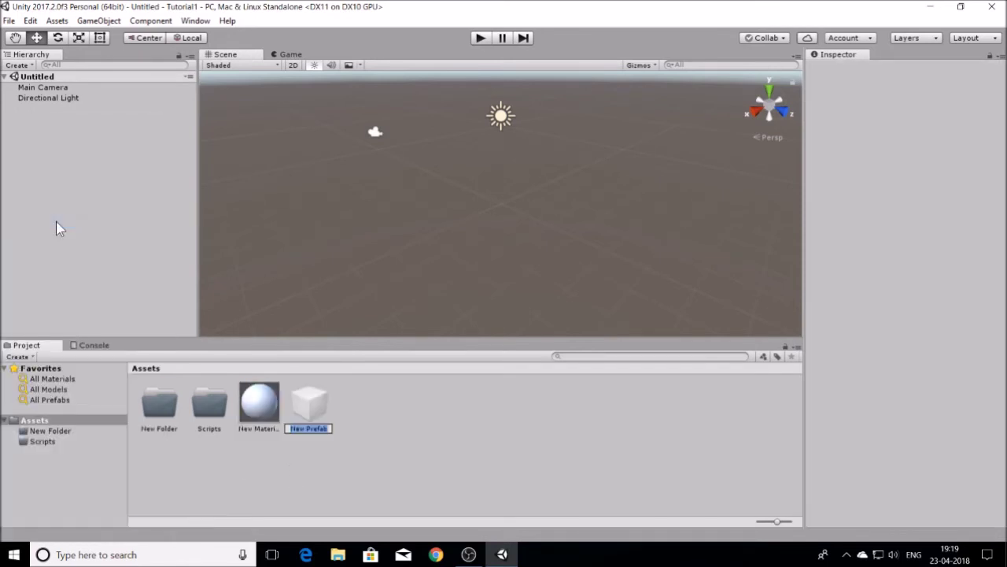
{"action": "key", "text": "Return"}
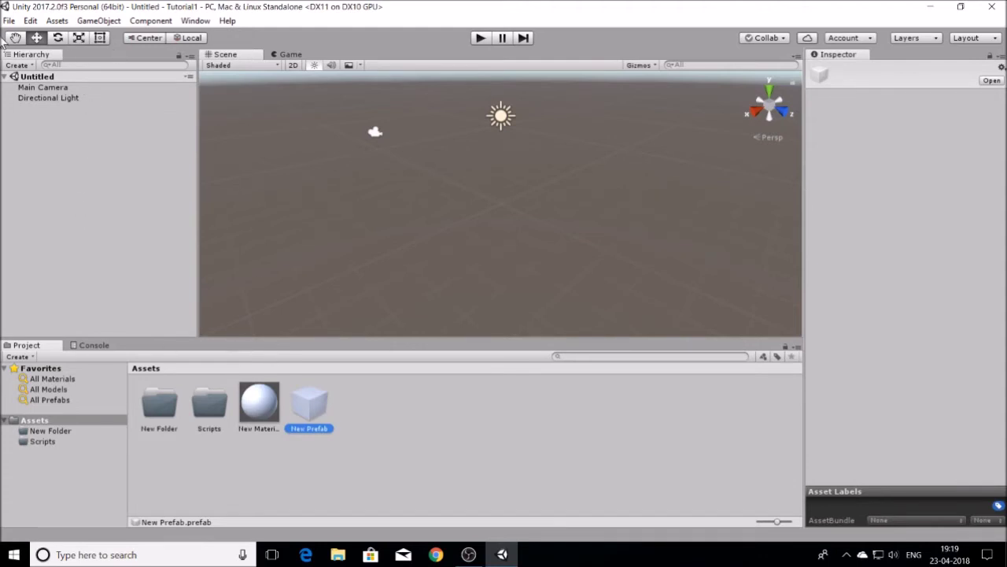
Step: Add a 3D cube to the scene and deselect it
{"action": "left_click", "coordinate": [19, 66]}
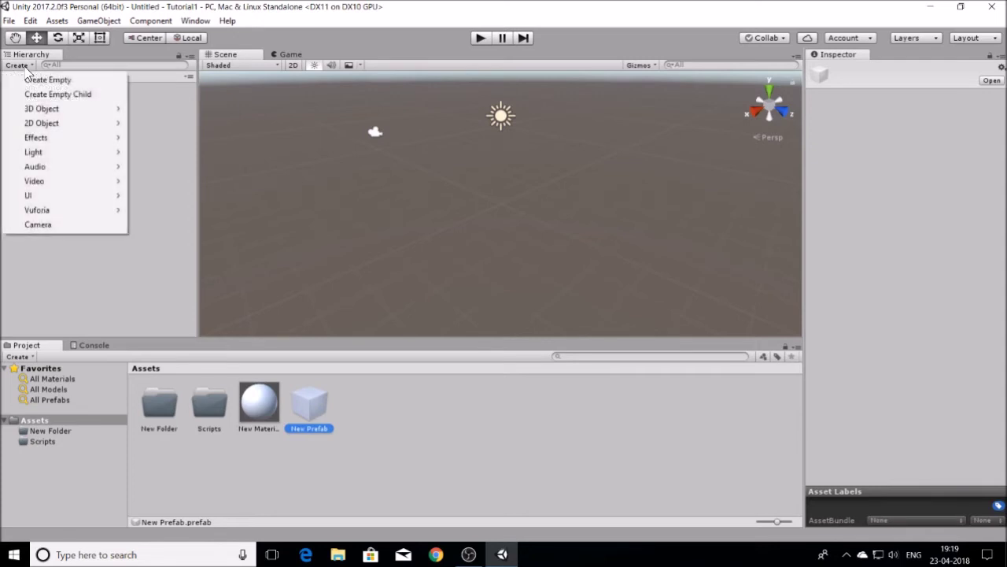
{"action": "mouse_move", "coordinate": [32, 108]}
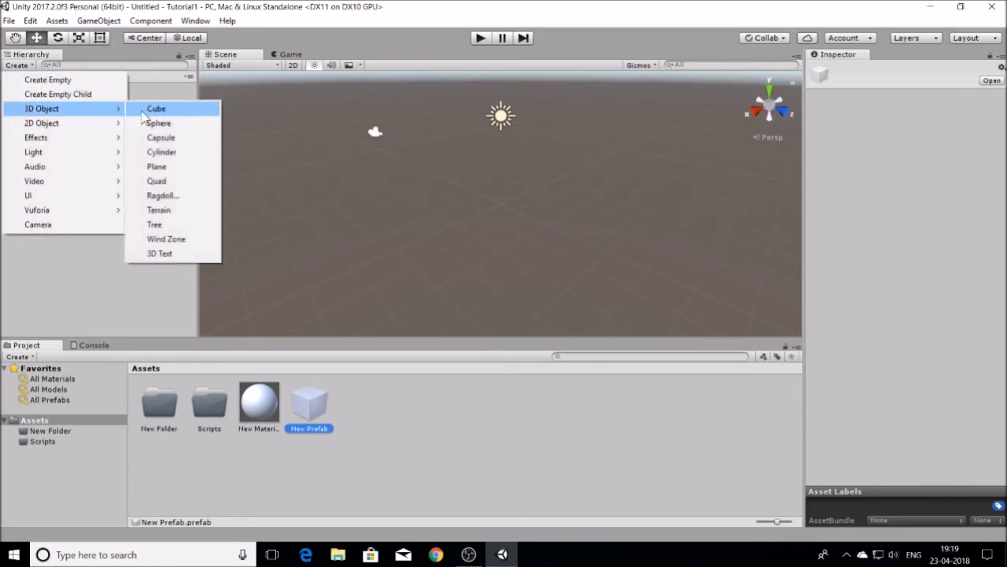
{"action": "left_click", "coordinate": [193, 110]}
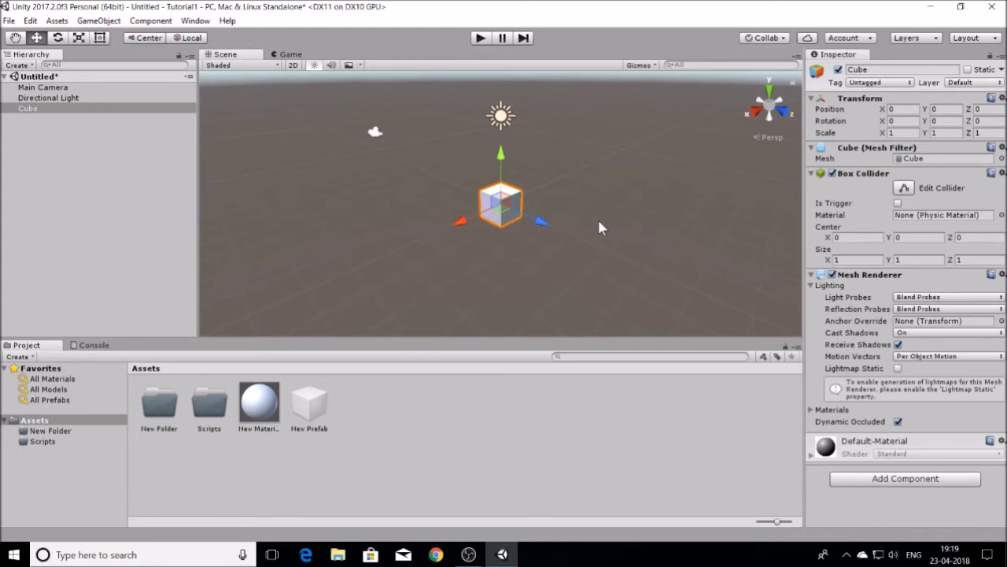
{"action": "left_click", "coordinate": [86, 172]}
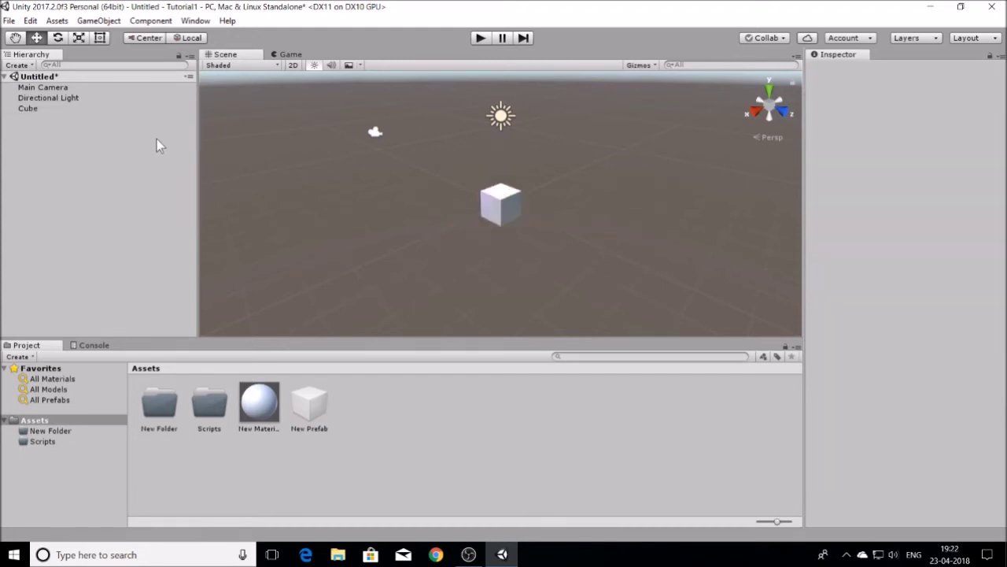
Step: Delete the cube from the scene
{"action": "left_click", "coordinate": [27, 109]}
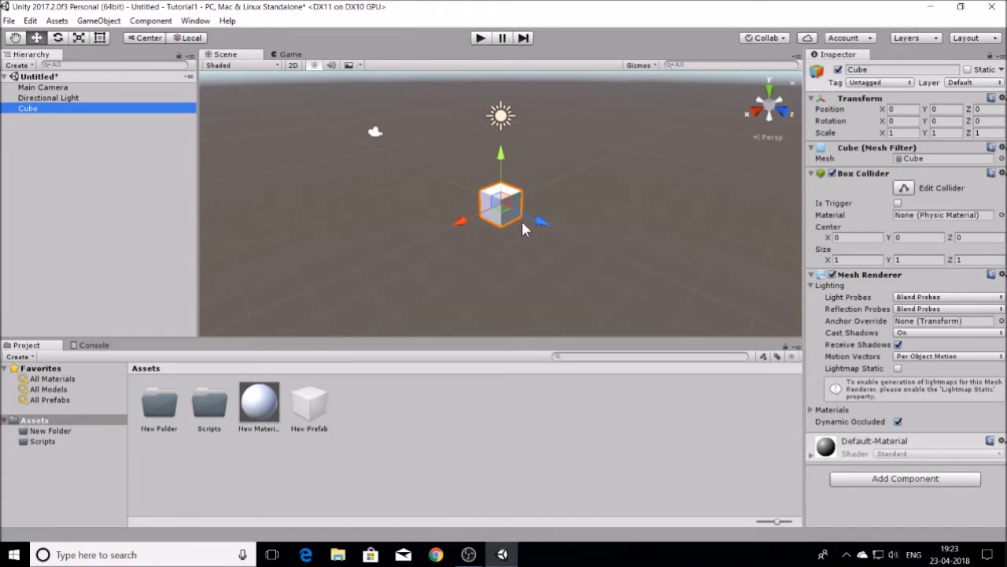
{"action": "key", "text": "Delete"}
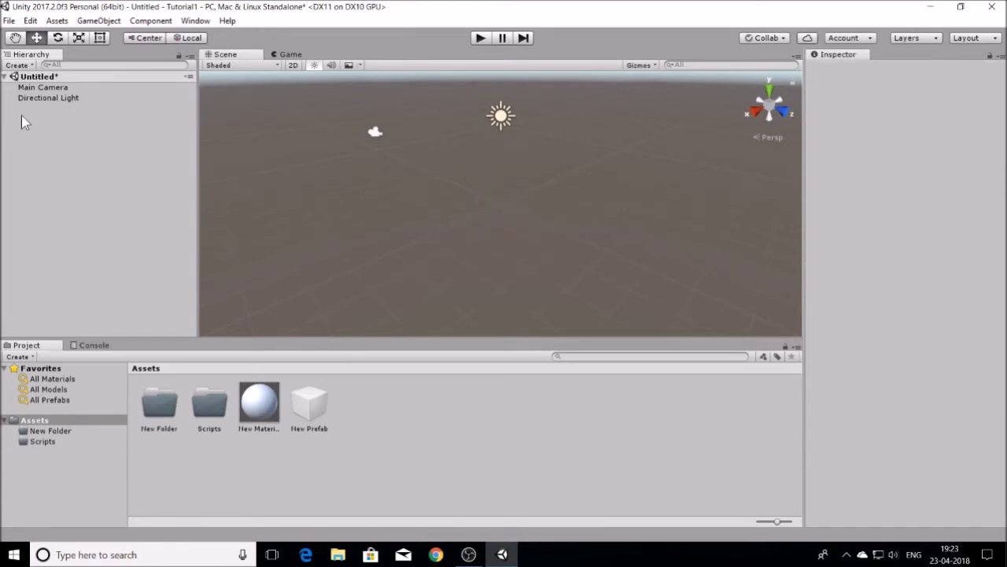
Step: Add a 3D cube to the scene from the Hierarchy and delete it again
{"action": "right_click", "coordinate": [47, 163]}
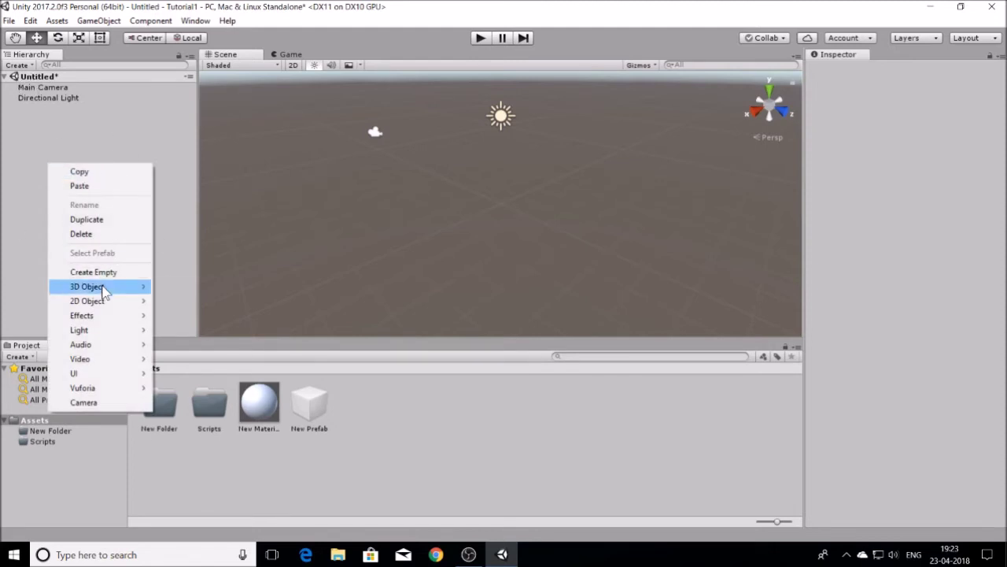
{"action": "mouse_move", "coordinate": [105, 291]}
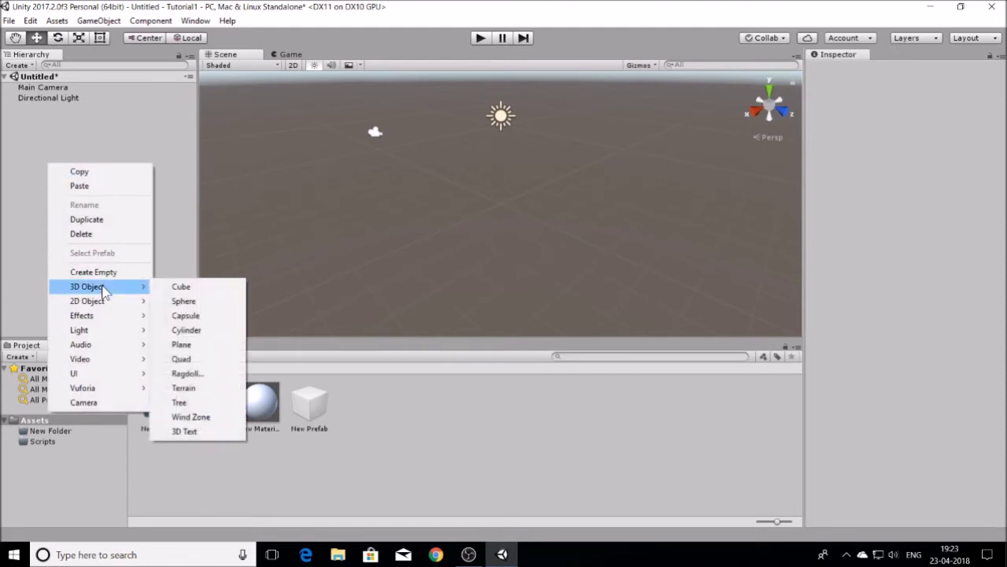
{"action": "left_click", "coordinate": [187, 289]}
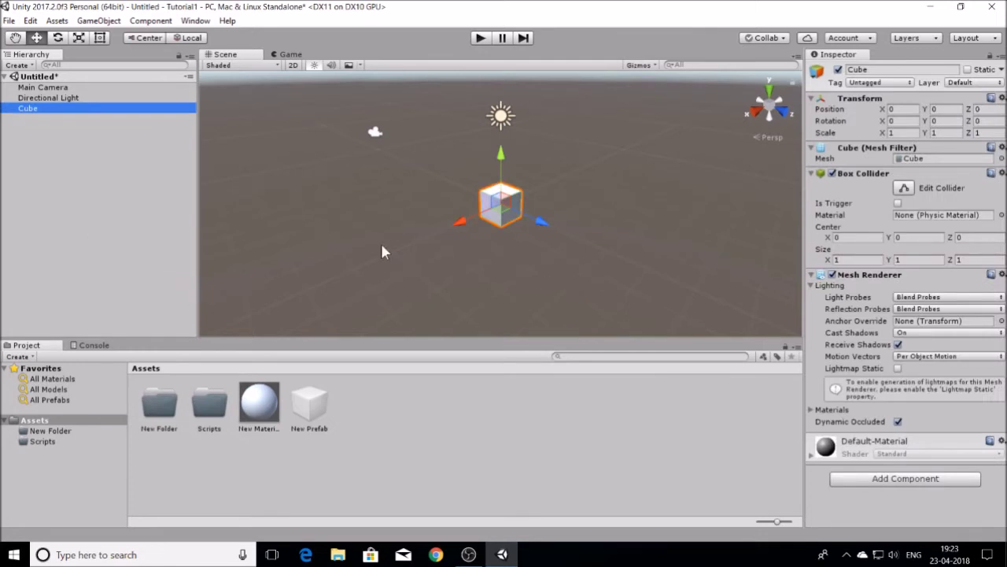
{"action": "key", "text": "Delete"}
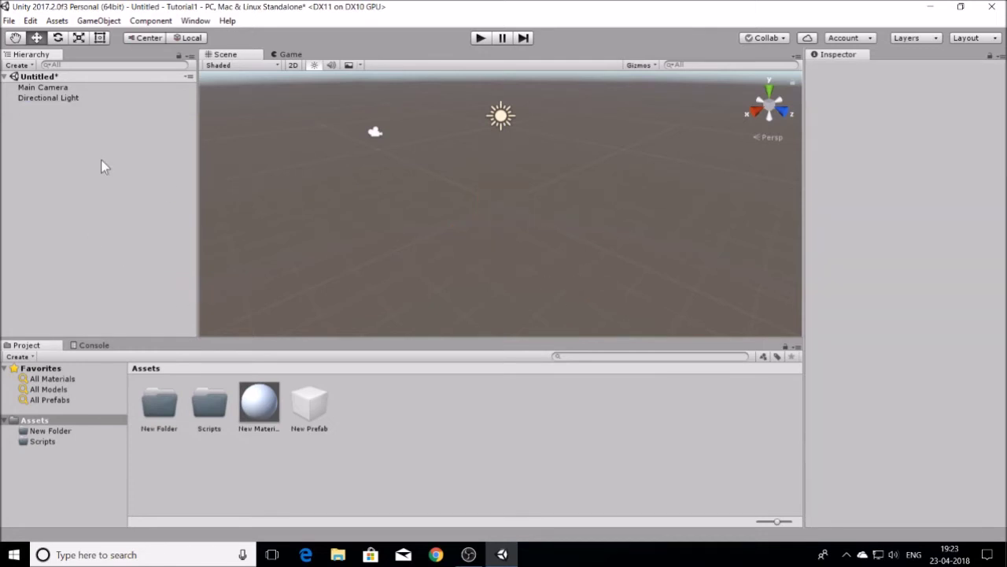
Step: Add a 3D cube GameObject to the scene
{"action": "left_click", "coordinate": [97, 22]}
{"action": "mouse_move", "coordinate": [139, 66]}
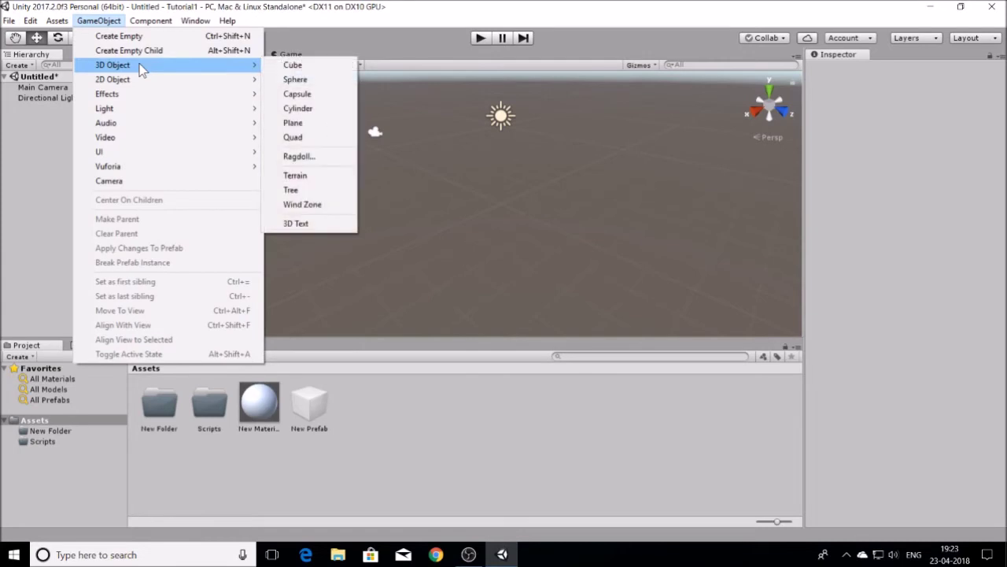
{"action": "left_click", "coordinate": [305, 68]}
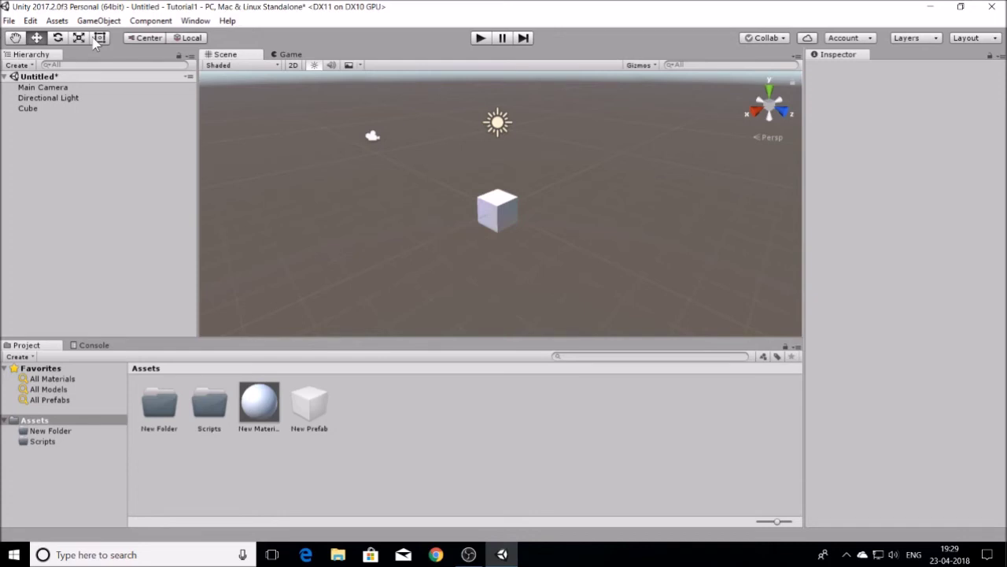
Step: Pan the Scene view around the cube with the Hand tool
{"action": "left_click", "coordinate": [15, 39]}
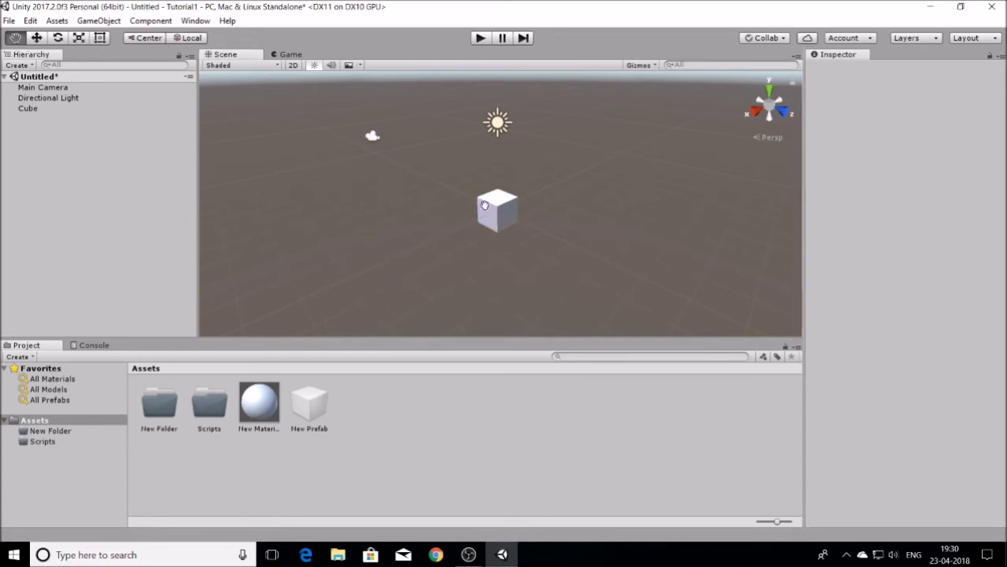
{"action": "left_click_drag", "start_coordinate": [402, 137], "coordinate": [347, 124]}
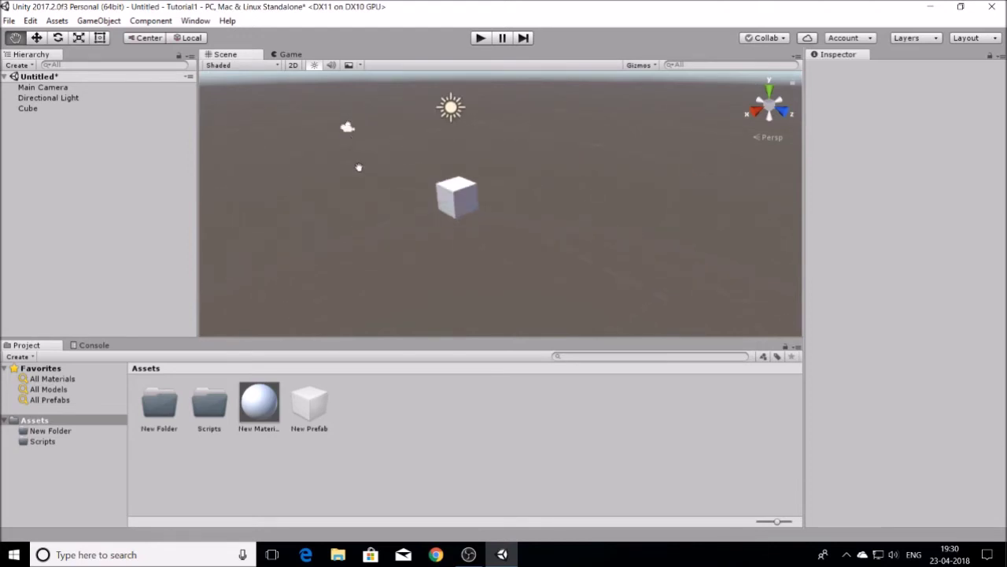
{"action": "left_click_drag", "start_coordinate": [340, 125], "coordinate": [646, 189]}
{"action": "left_click_drag", "start_coordinate": [374, 65], "coordinate": [431, 154]}
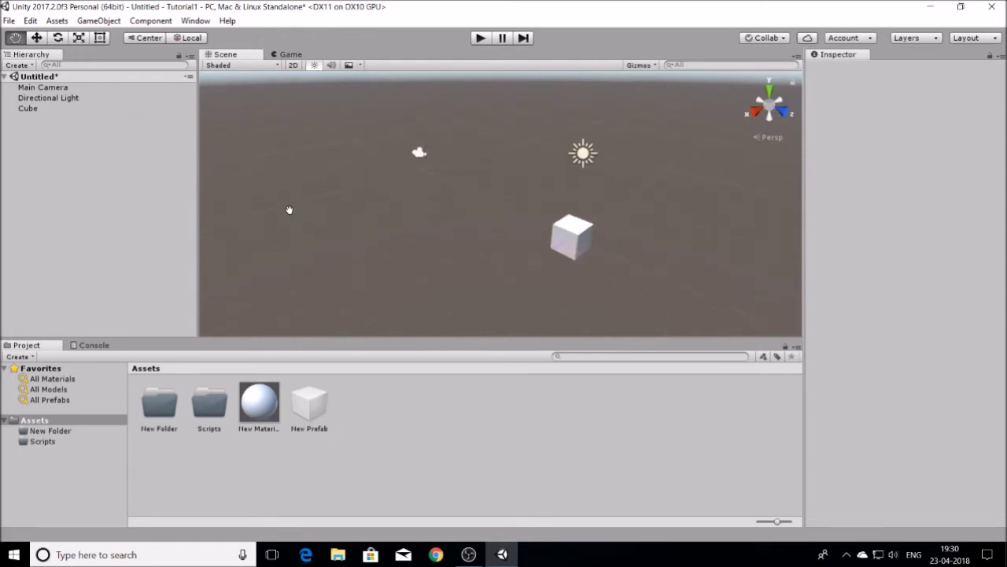
Step: Move the cube along its individual axes to about X -0.44 and Z -0.77, undoing the first trial move along Z
{"action": "left_click", "coordinate": [36, 38]}
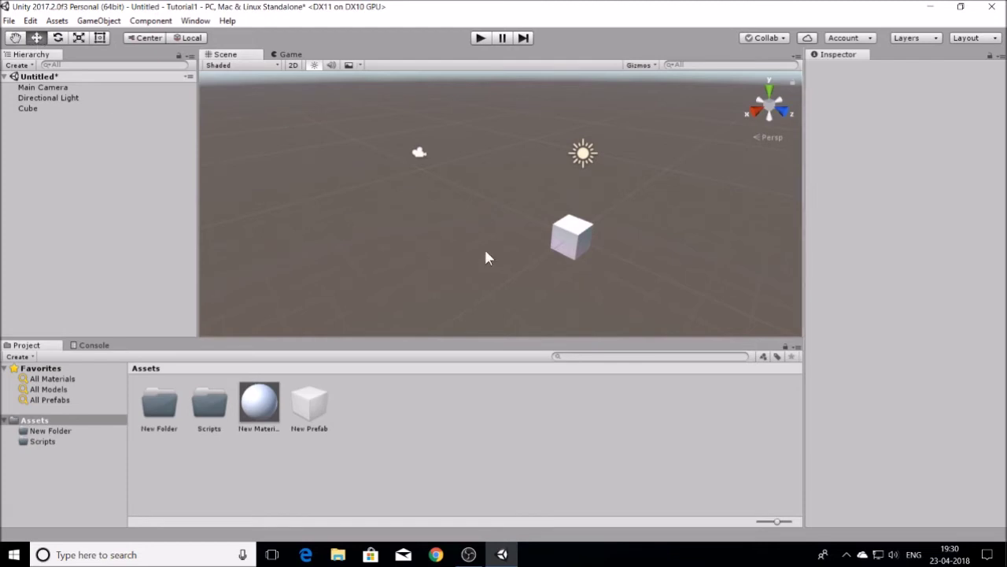
{"action": "left_click", "coordinate": [21, 110]}
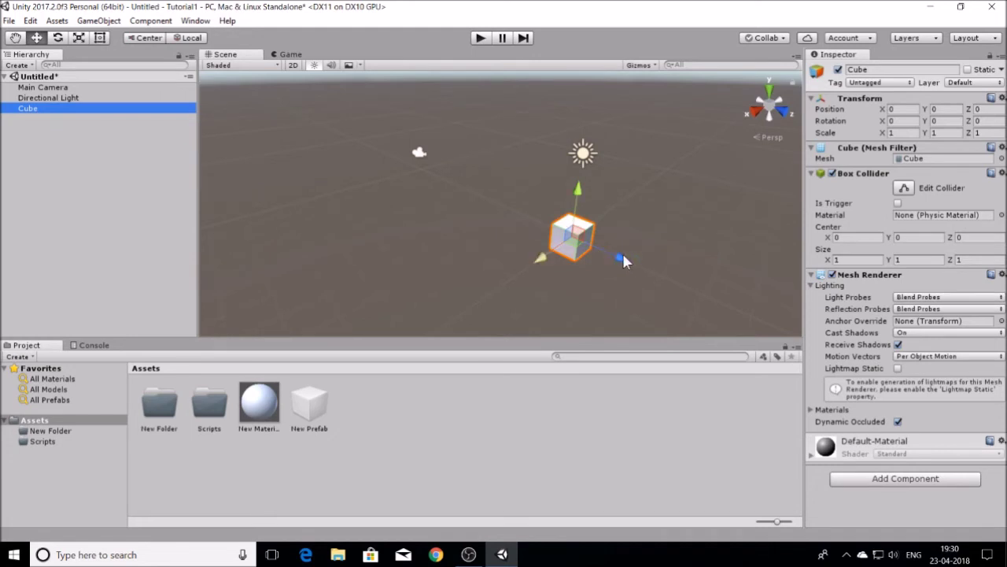
{"action": "left_click_drag", "start_coordinate": [519, 219], "coordinate": [671, 264]}
{"action": "left_click_drag", "start_coordinate": [466, 157], "coordinate": [614, 250]}
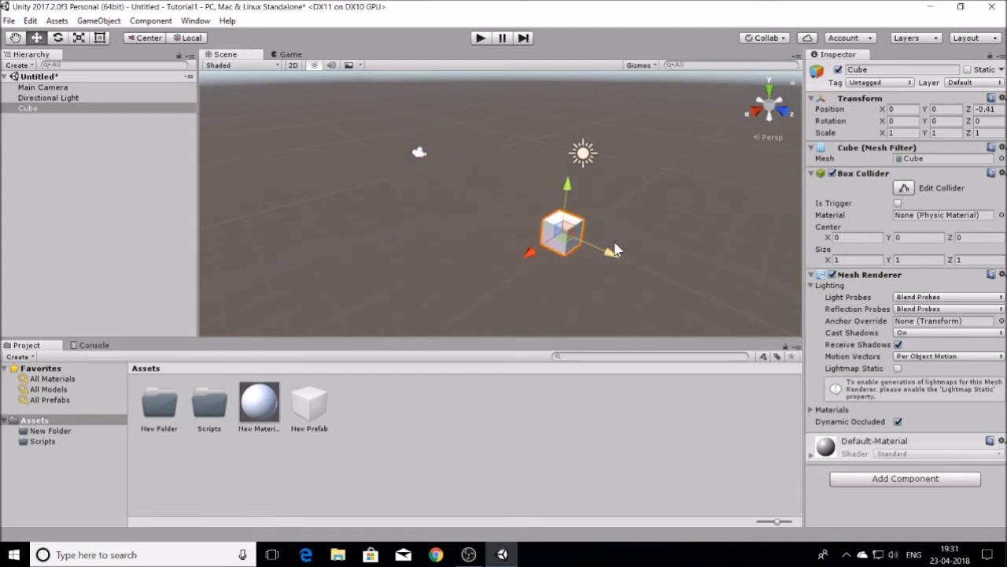
{"action": "key", "text": "ctrl+z"}
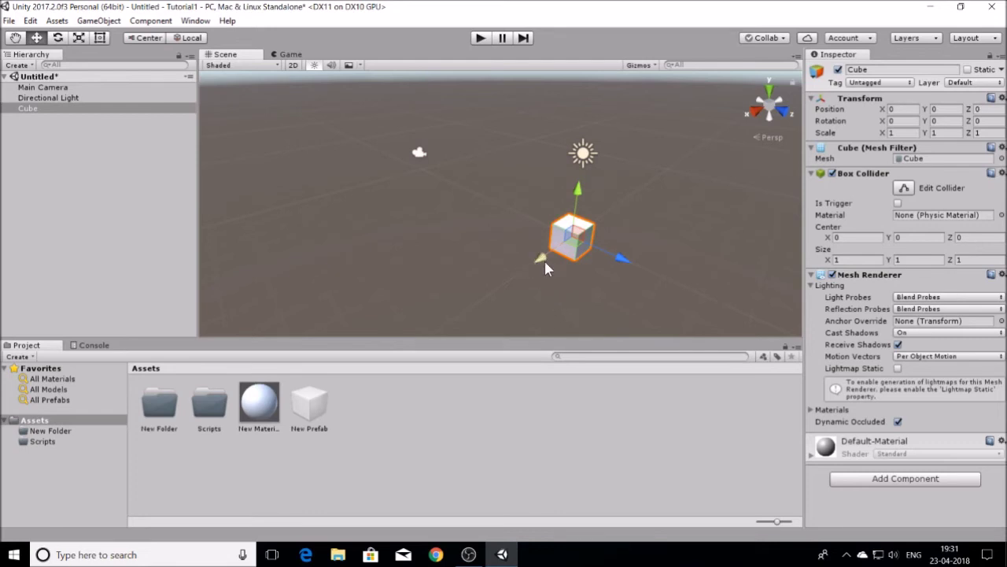
{"action": "mouse_move", "coordinate": [542, 261]}
{"action": "left_mouse_down"}
{"action": "mouse_move", "coordinate": [421, 333]}
{"action": "mouse_move", "coordinate": [568, 256]}
{"action": "mouse_move", "coordinate": [698, 159]}
{"action": "mouse_move", "coordinate": [544, 255]}
{"action": "left_mouse_up"}
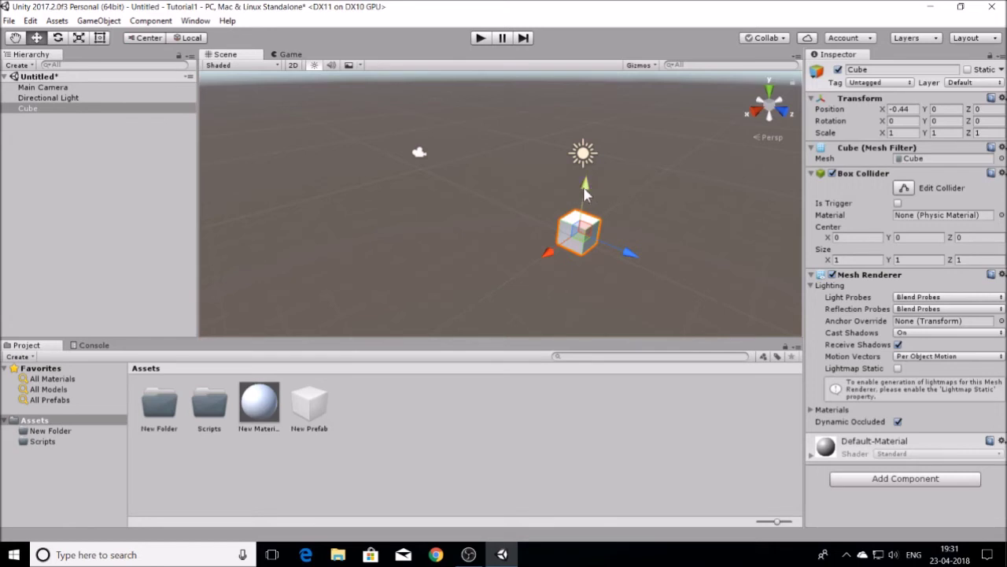
{"action": "mouse_move", "coordinate": [587, 195]}
{"action": "left_mouse_down"}
{"action": "mouse_move", "coordinate": [590, 79]}
{"action": "mouse_move", "coordinate": [578, 315]}
{"action": "mouse_move", "coordinate": [579, 142]}
{"action": "mouse_move", "coordinate": [575, 167]}
{"action": "mouse_move", "coordinate": [575, 265]}
{"action": "mouse_move", "coordinate": [585, 86]}
{"action": "mouse_move", "coordinate": [591, 214]}
{"action": "mouse_move", "coordinate": [586, 192]}
{"action": "mouse_move", "coordinate": [596, 200]}
{"action": "left_mouse_up"}
{"action": "left_click_drag", "start_coordinate": [727, 297], "coordinate": [607, 251]}
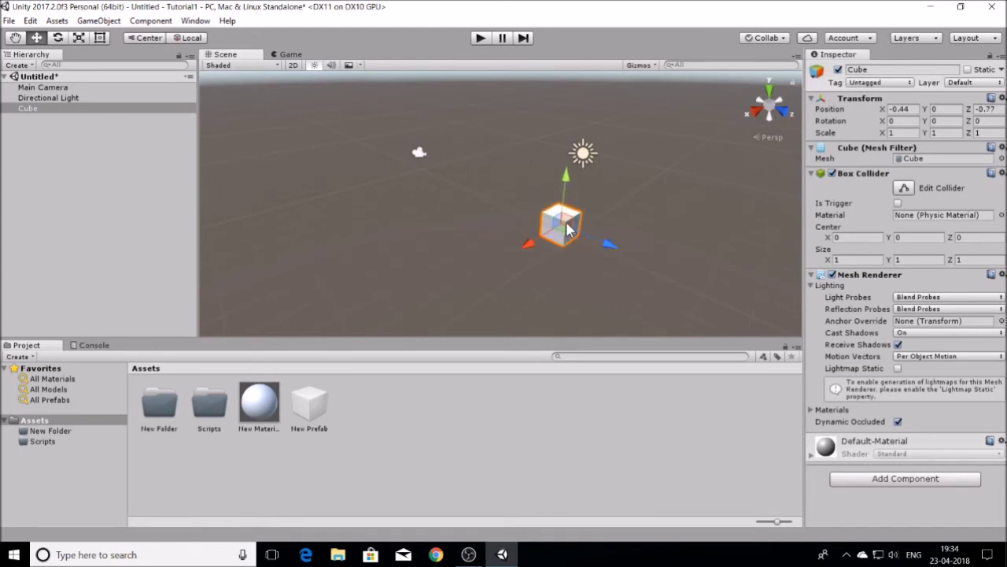
Step: Move the cube freely within its YZ plane to about Y 0.04 and Z -3.24
{"action": "left_click_drag", "start_coordinate": [567, 226], "coordinate": [567, 226]}
{"action": "left_click_drag", "start_coordinate": [564, 222], "coordinate": [454, 163]}
{"action": "left_click_drag", "start_coordinate": [279, 195], "coordinate": [517, 205]}
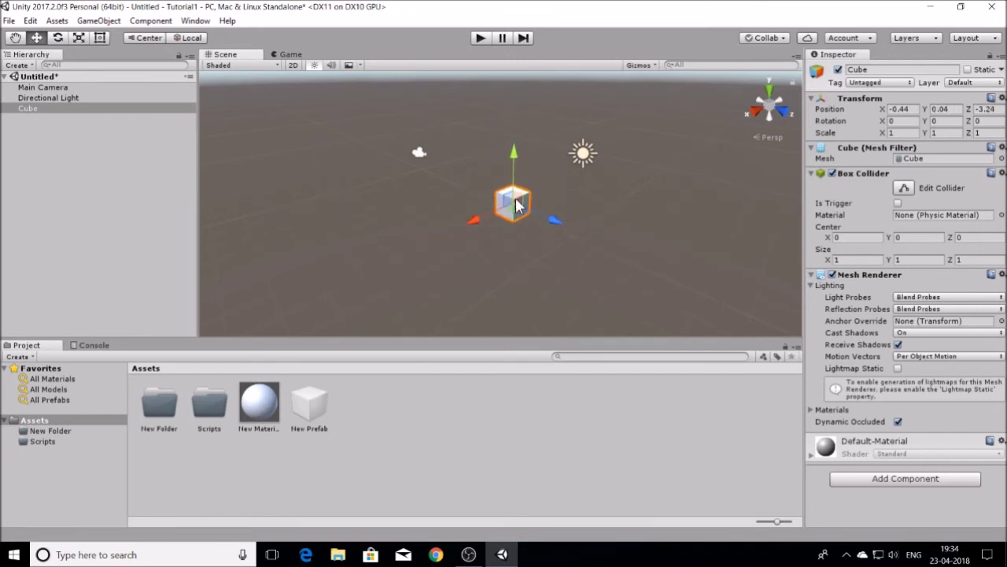
Step: Rotate the cube about its axes and the view axis to about X 44.4, Y 36.6 and Z -27.2 degrees
{"action": "left_click", "coordinate": [58, 38]}
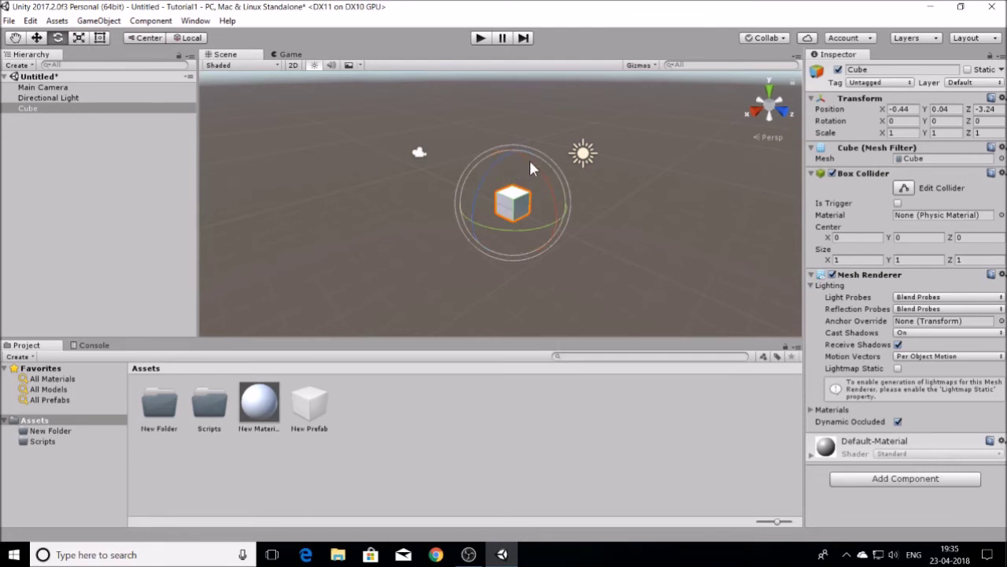
{"action": "left_click_drag", "start_coordinate": [530, 160], "coordinate": [554, 207]}
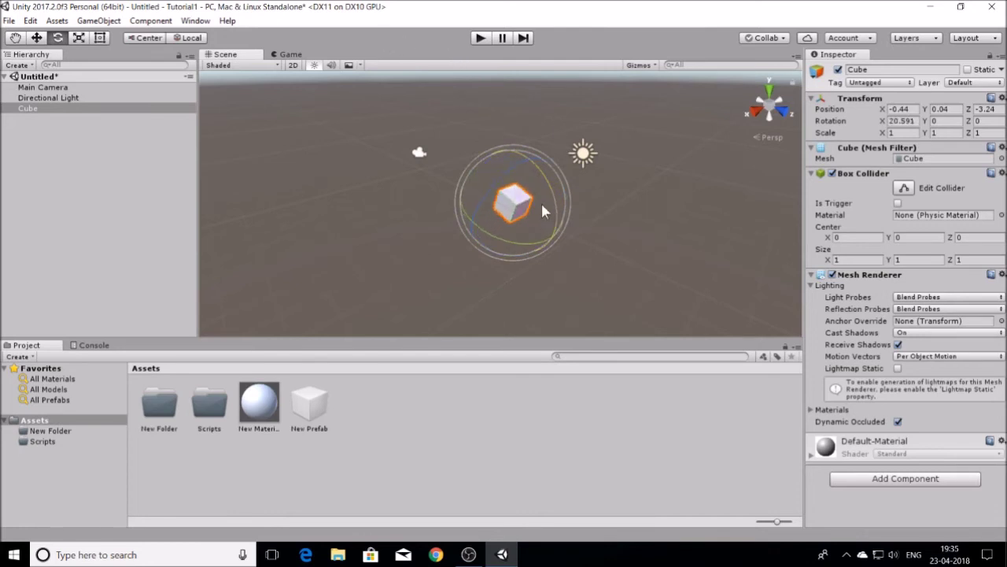
{"action": "left_click_drag", "start_coordinate": [510, 175], "coordinate": [431, 233]}
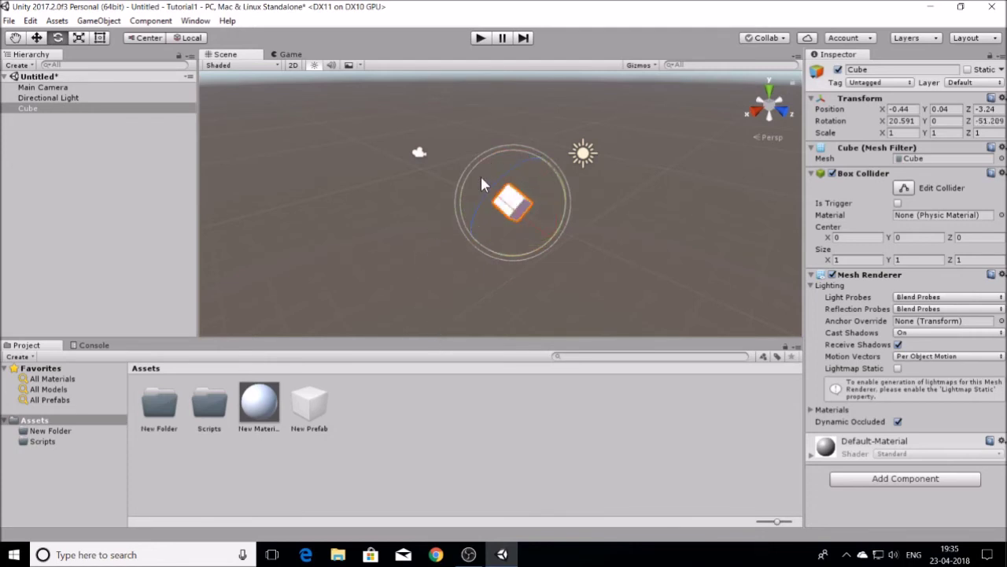
{"action": "left_click_drag", "start_coordinate": [566, 202], "coordinate": [543, 232]}
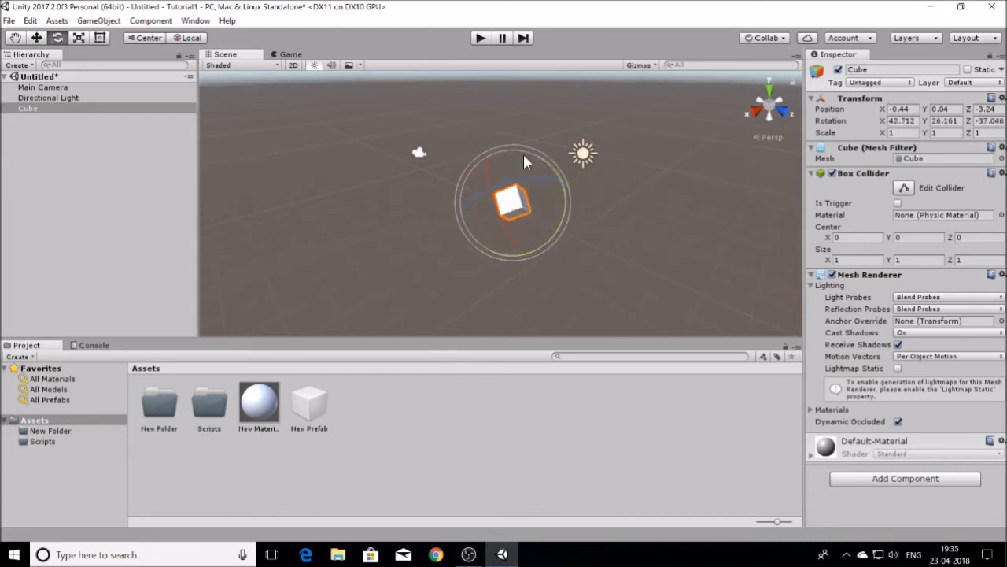
{"action": "mouse_move", "coordinate": [514, 146]}
{"action": "left_mouse_down"}
{"action": "mouse_move", "coordinate": [459, 189]}
{"action": "mouse_move", "coordinate": [595, 302]}
{"action": "mouse_move", "coordinate": [504, 130]}
{"action": "mouse_move", "coordinate": [503, 146]}
{"action": "mouse_move", "coordinate": [517, 148]}
{"action": "left_mouse_up"}
{"action": "left_click_drag", "start_coordinate": [513, 150], "coordinate": [537, 218]}
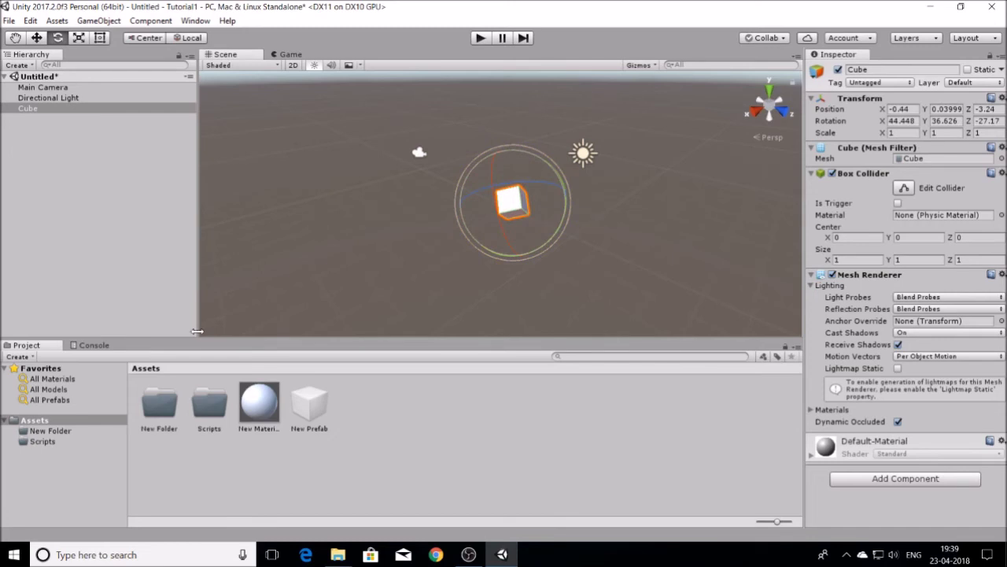
Step: Scale the cube along each axis and uniformly to about X 7.86, Y 4.34 and Z 0.40
{"action": "left_click", "coordinate": [79, 41]}
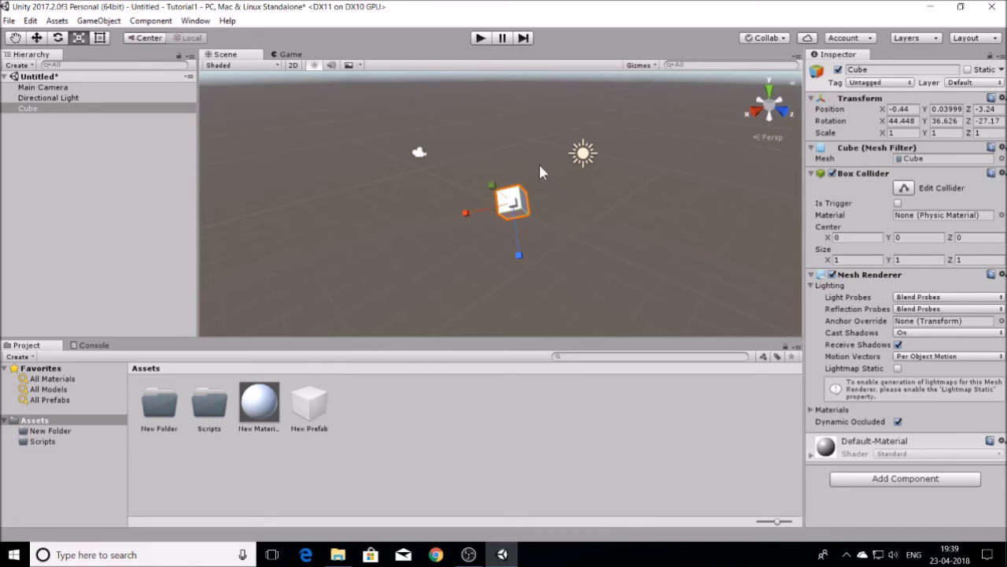
{"action": "left_click_drag", "start_coordinate": [435, 219], "coordinate": [363, 234]}
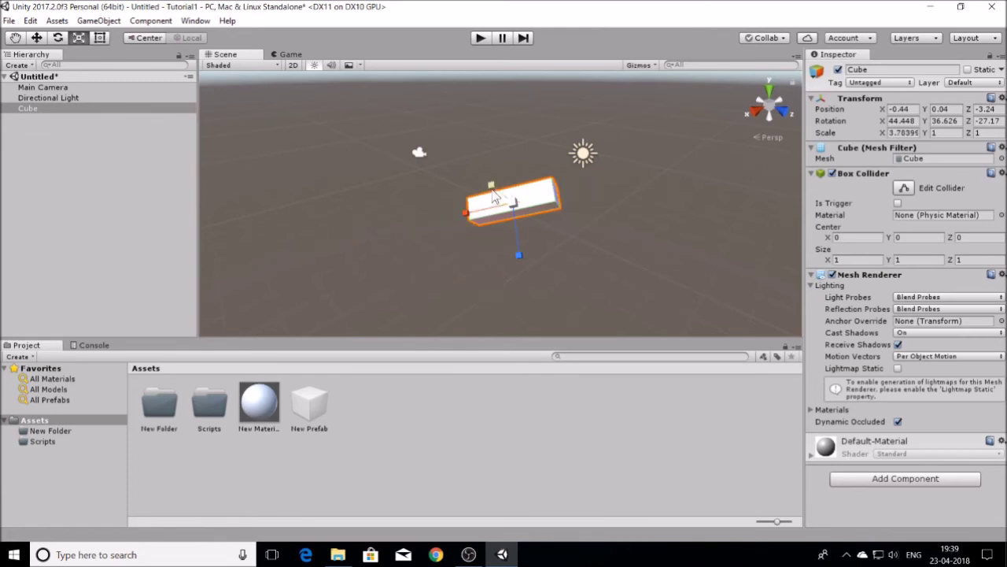
{"action": "left_click_drag", "start_coordinate": [395, 231], "coordinate": [386, 229]}
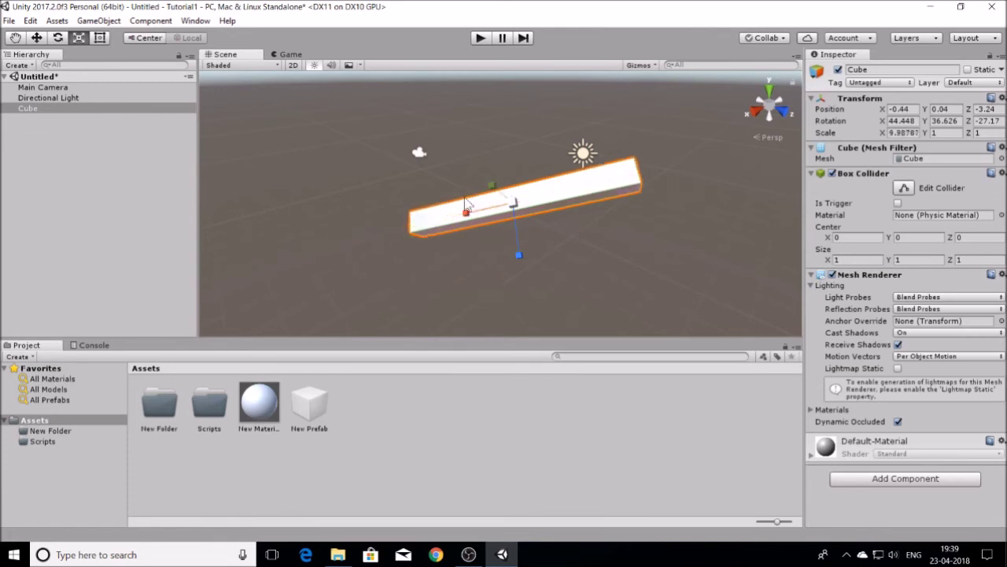
{"action": "left_click_drag", "start_coordinate": [491, 193], "coordinate": [324, 112]}
{"action": "mouse_move", "coordinate": [520, 257]}
{"action": "left_mouse_down"}
{"action": "mouse_move", "coordinate": [535, 305]}
{"action": "mouse_move", "coordinate": [526, 218]}
{"action": "mouse_move", "coordinate": [528, 242]}
{"action": "left_mouse_up"}
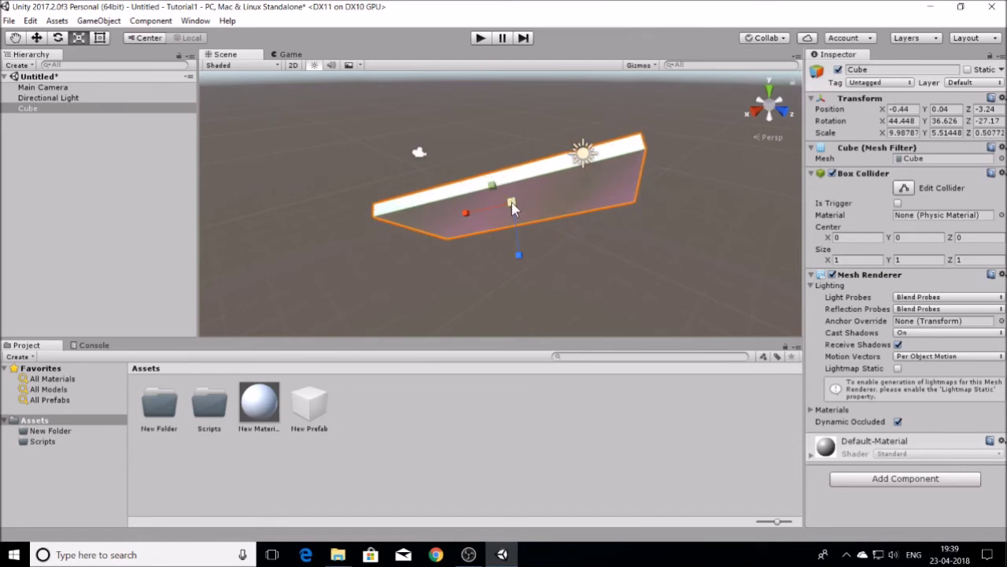
{"action": "mouse_move", "coordinate": [511, 202]}
{"action": "left_mouse_down"}
{"action": "mouse_move", "coordinate": [635, 151]}
{"action": "mouse_move", "coordinate": [580, 183]}
{"action": "mouse_move", "coordinate": [469, 209]}
{"action": "mouse_move", "coordinate": [528, 200]}
{"action": "mouse_move", "coordinate": [498, 205]}
{"action": "left_mouse_up"}
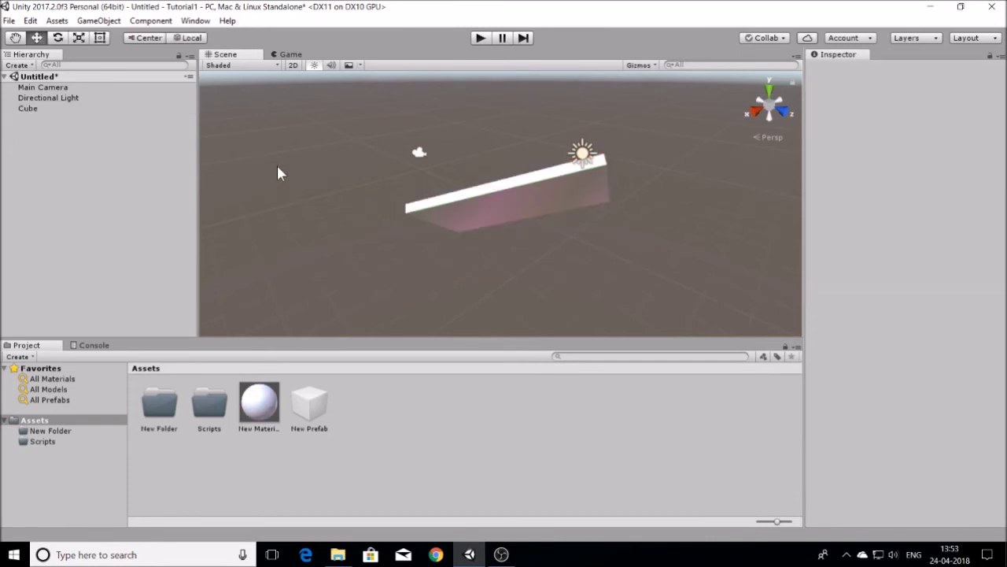
Step: Resize the cube with the Rect tool to a scale of about X 7.30, Y 5.54 and rotate it to about -11.5 degrees in Z
{"action": "left_click", "coordinate": [100, 39]}
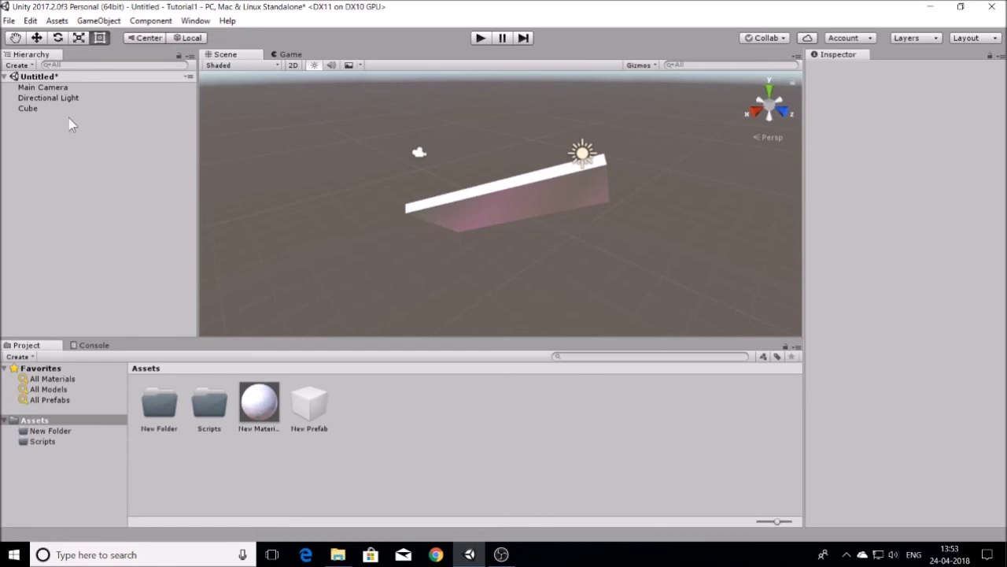
{"action": "left_click", "coordinate": [28, 108]}
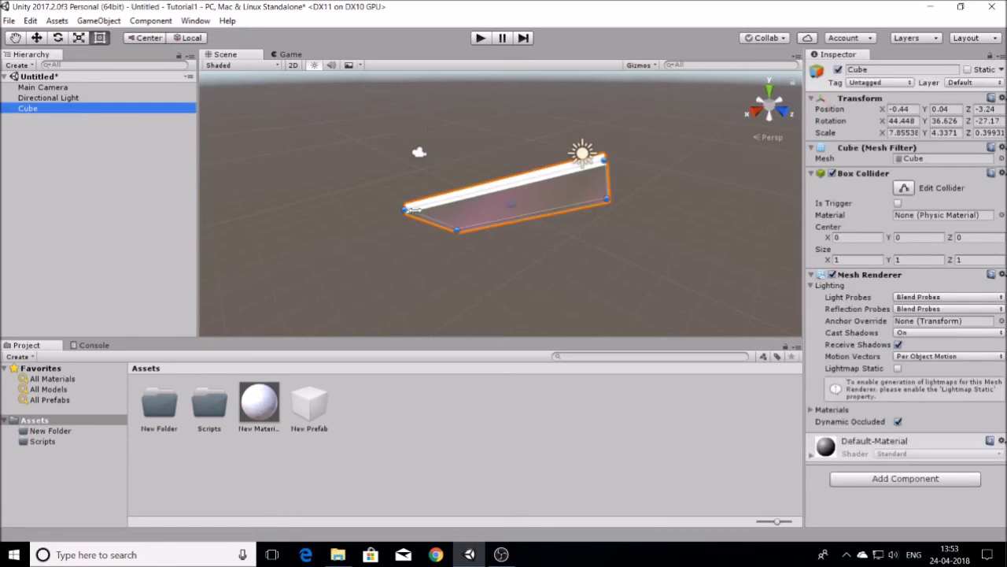
{"action": "left_click_drag", "start_coordinate": [346, 209], "coordinate": [437, 203]}
{"action": "mouse_move", "coordinate": [508, 202]}
{"action": "left_mouse_down"}
{"action": "mouse_move", "coordinate": [372, 145]}
{"action": "mouse_move", "coordinate": [359, 175]}
{"action": "mouse_move", "coordinate": [498, 196]}
{"action": "left_mouse_up"}
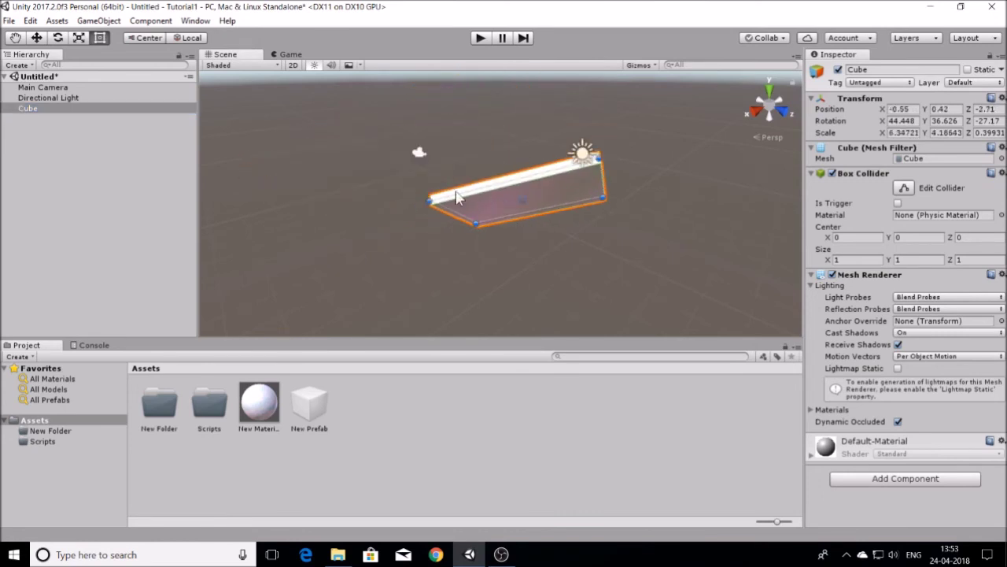
{"action": "mouse_move", "coordinate": [421, 199]}
{"action": "left_mouse_down"}
{"action": "mouse_move", "coordinate": [532, 135]}
{"action": "mouse_move", "coordinate": [490, 136]}
{"action": "mouse_move", "coordinate": [460, 196]}
{"action": "mouse_move", "coordinate": [470, 256]}
{"action": "mouse_move", "coordinate": [436, 235]}
{"action": "mouse_move", "coordinate": [411, 195]}
{"action": "left_mouse_up"}
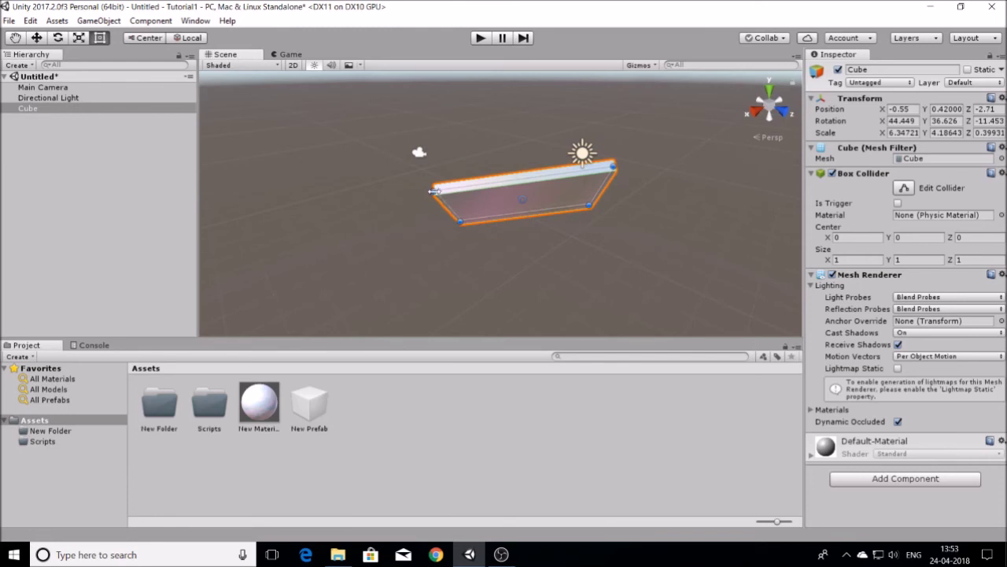
{"action": "left_click_drag", "start_coordinate": [433, 191], "coordinate": [390, 180]}
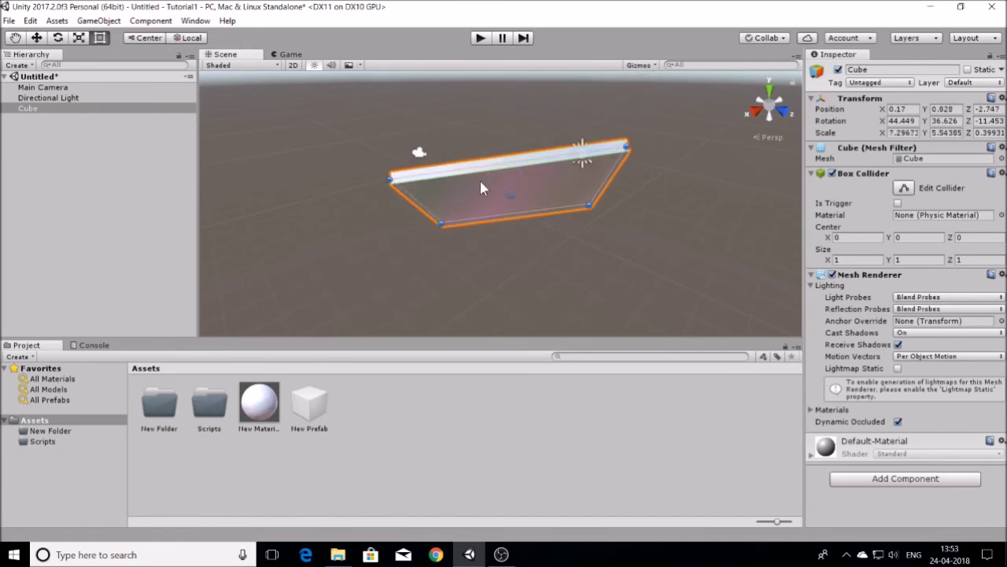
Step: Rotate the cube to about -31.6 degrees in Z and move it to about X -2.07, Y 0.09, Z -1.92 with the Rect tool
{"action": "left_click_drag", "start_coordinate": [537, 168], "coordinate": [572, 179]}
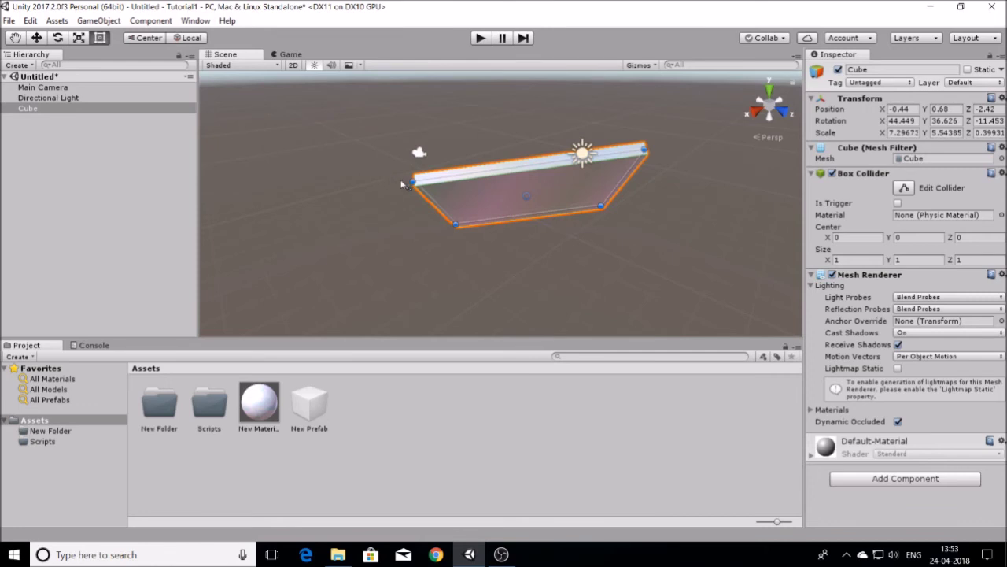
{"action": "mouse_move", "coordinate": [401, 183]}
{"action": "left_mouse_down"}
{"action": "mouse_move", "coordinate": [446, 239]}
{"action": "mouse_move", "coordinate": [715, 264]}
{"action": "mouse_move", "coordinate": [621, 228]}
{"action": "mouse_move", "coordinate": [543, 161]}
{"action": "mouse_move", "coordinate": [587, 149]}
{"action": "mouse_move", "coordinate": [660, 205]}
{"action": "mouse_move", "coordinate": [505, 247]}
{"action": "mouse_move", "coordinate": [395, 199]}
{"action": "mouse_move", "coordinate": [397, 175]}
{"action": "mouse_move", "coordinate": [392, 204]}
{"action": "mouse_move", "coordinate": [389, 196]}
{"action": "left_mouse_up"}
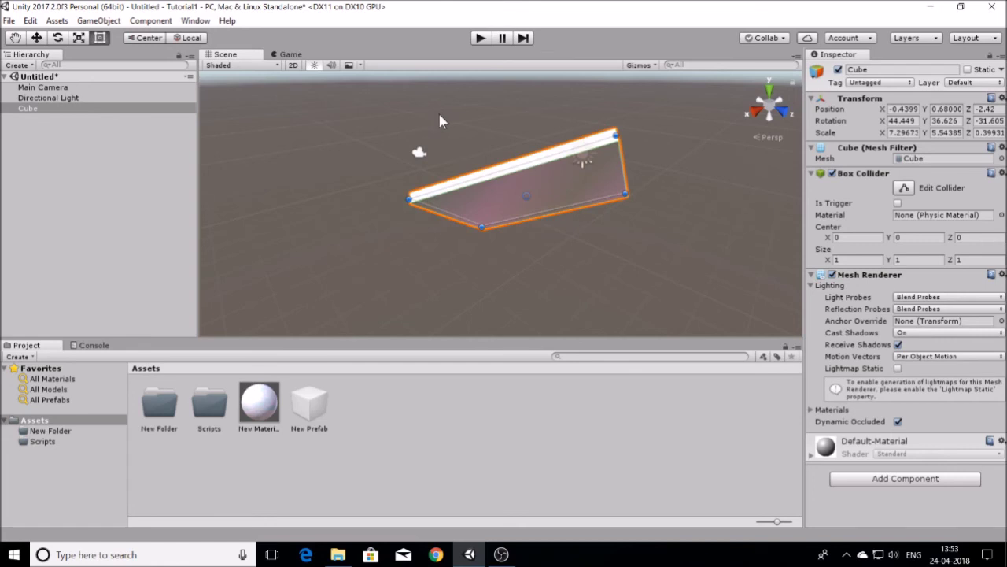
{"action": "left_click_drag", "start_coordinate": [531, 182], "coordinate": [564, 194]}
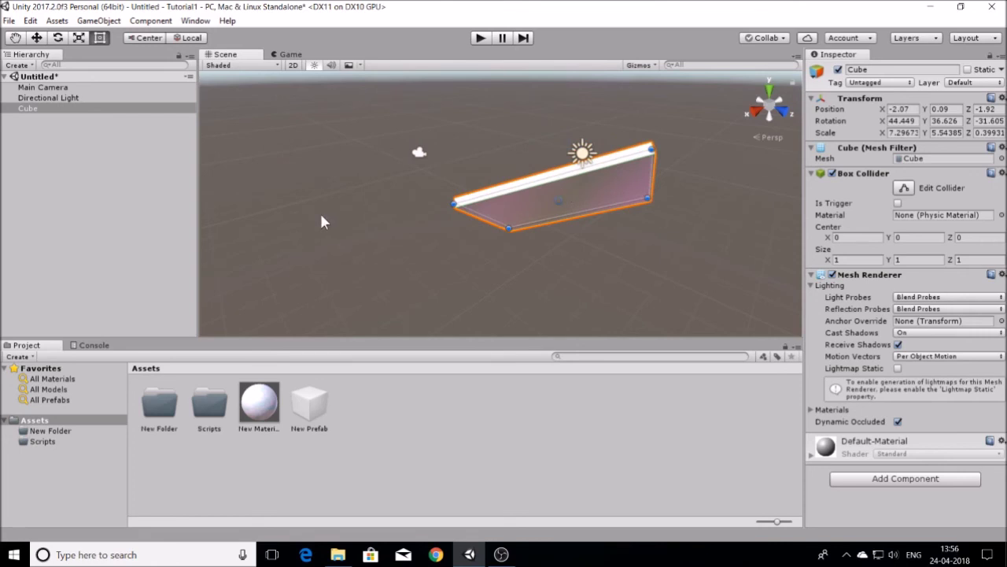
Step: Switch to the Game view to examine the cube as the main camera shows it
{"action": "left_click", "coordinate": [289, 54]}
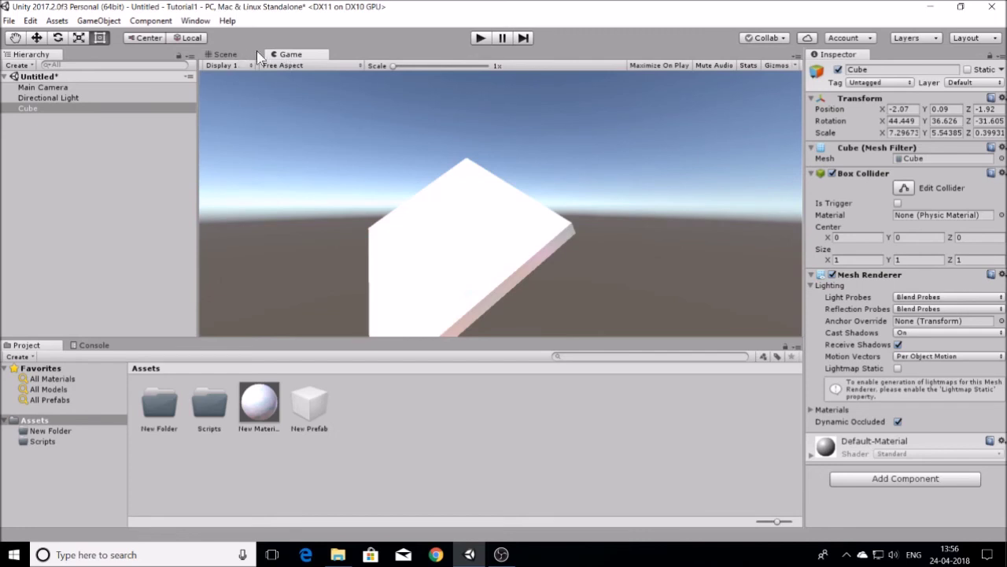
Step: Test-run the scene in Play mode and stop it, and select the Main Camera in the Scene view to examine its preview
{"action": "left_click", "coordinate": [480, 39]}
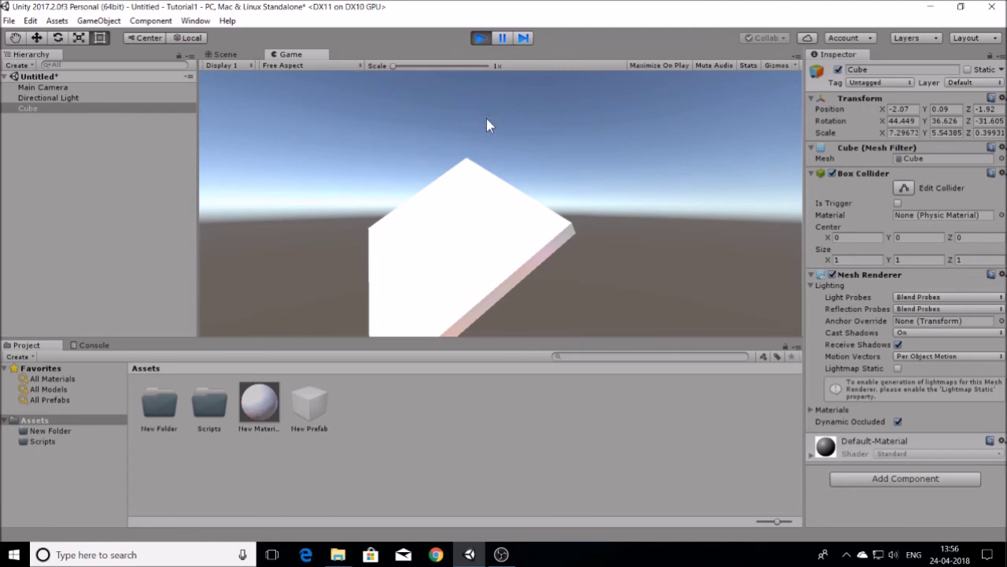
{"action": "left_click", "coordinate": [480, 38]}
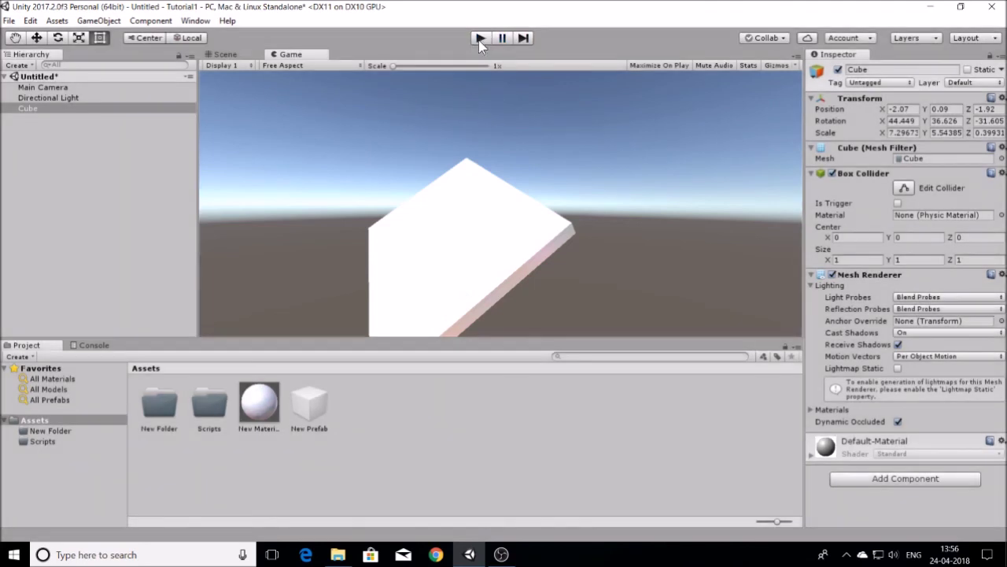
{"action": "left_click", "coordinate": [236, 54]}
{"action": "left_click", "coordinate": [417, 155]}
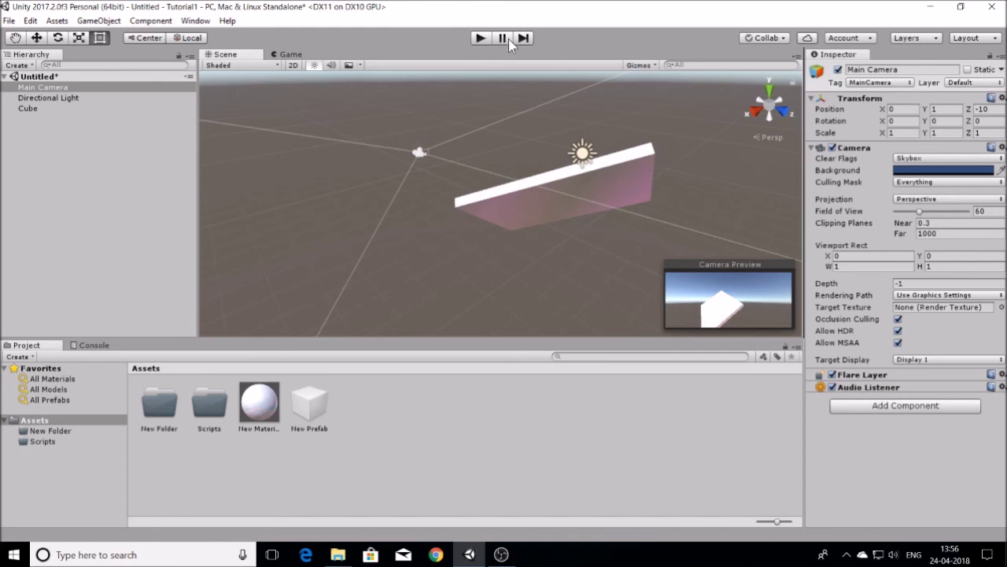
Step: Run the scene in Play mode, pause it to inspect the paused game in the Scene view, and stop playback
{"action": "left_click", "coordinate": [481, 37]}
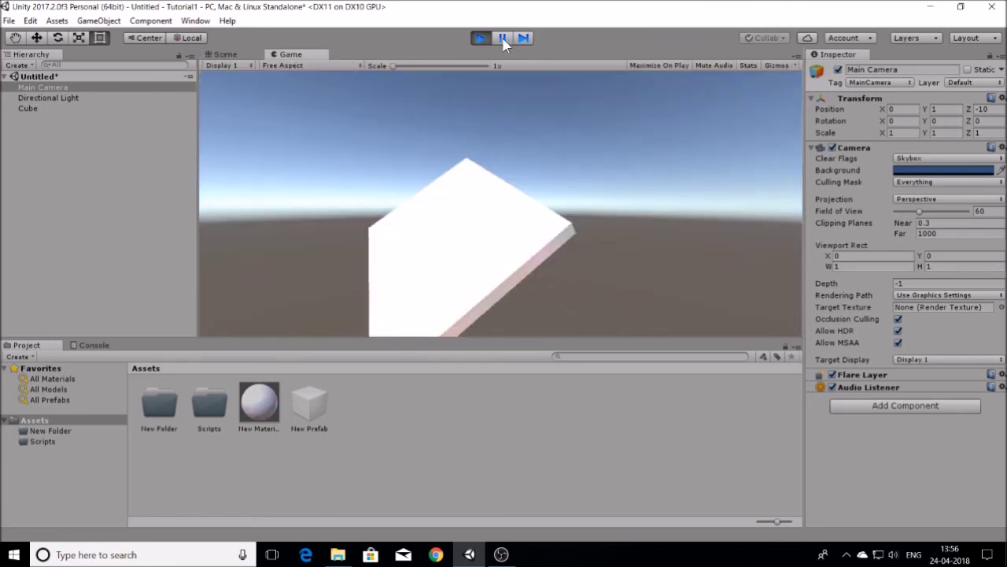
{"action": "left_click", "coordinate": [502, 38]}
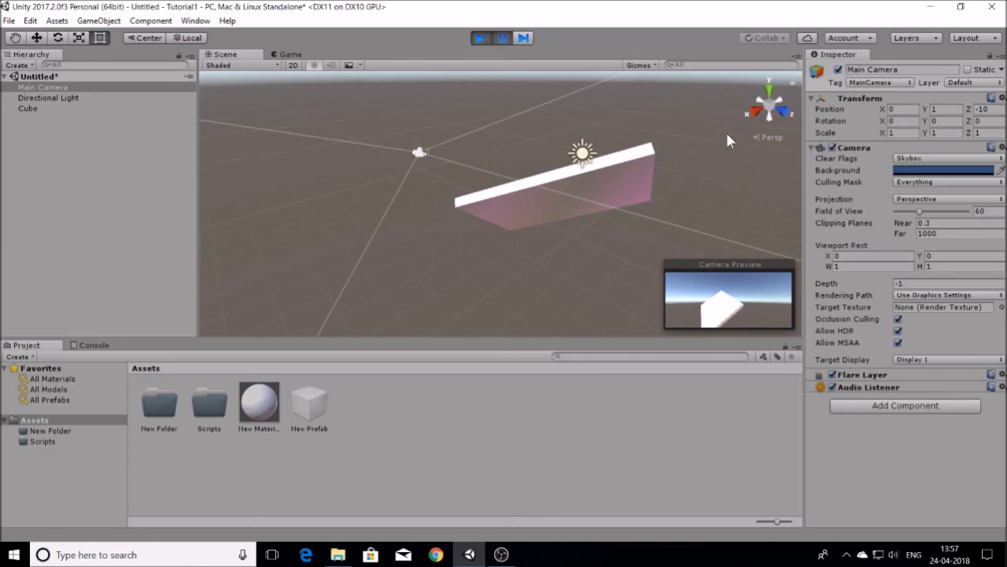
{"action": "left_click", "coordinate": [477, 38]}
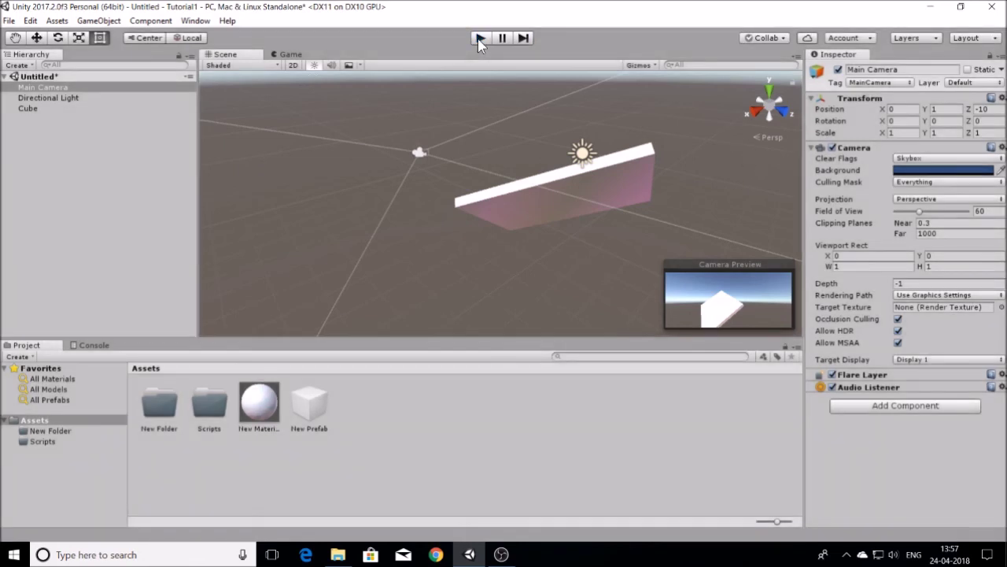